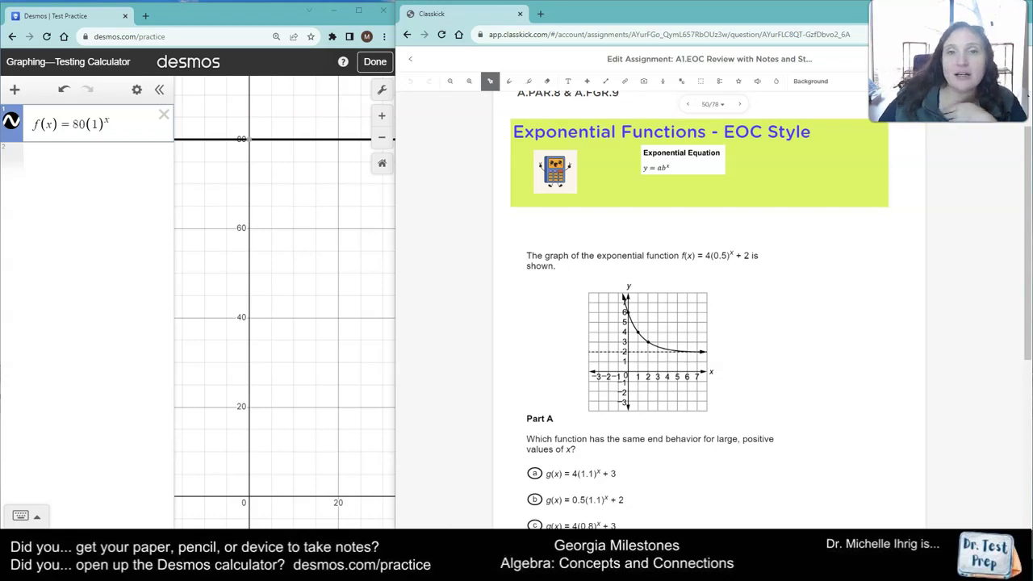
With the pen, circle the x-axis label and double-underline the + 2 in f(x)
key(p)
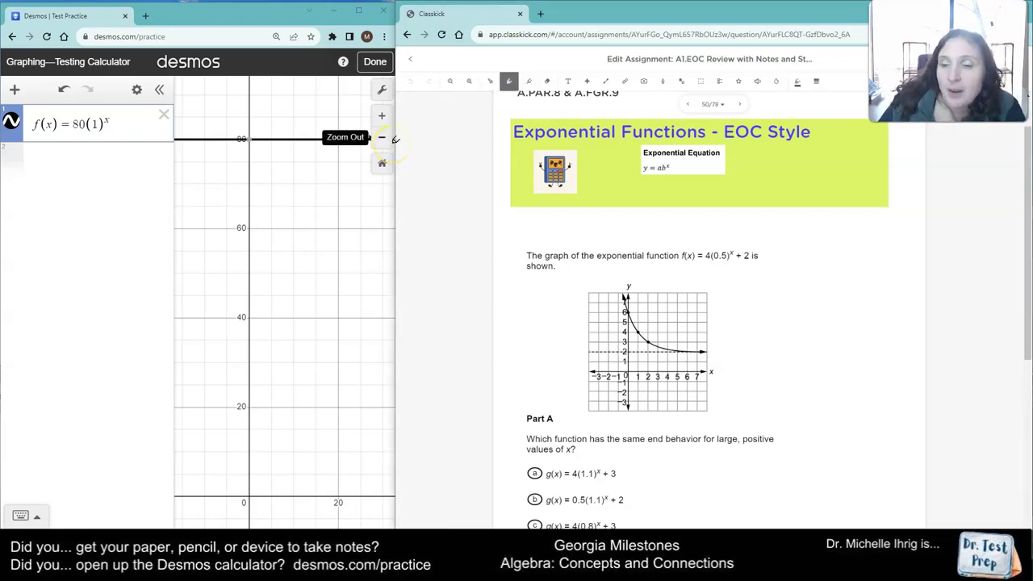
drag(713, 363, 786, 346)
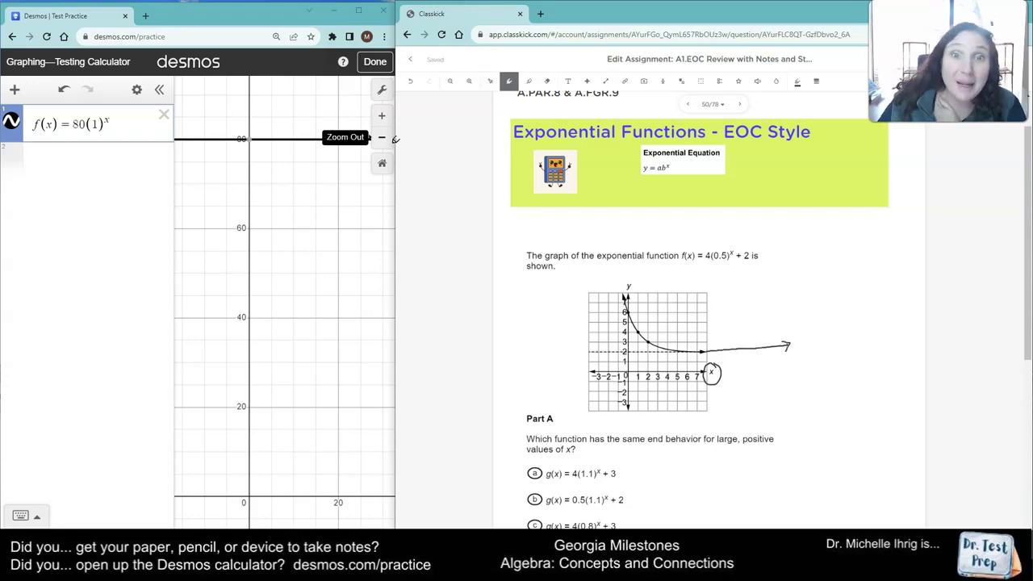
drag(736, 261, 752, 264)
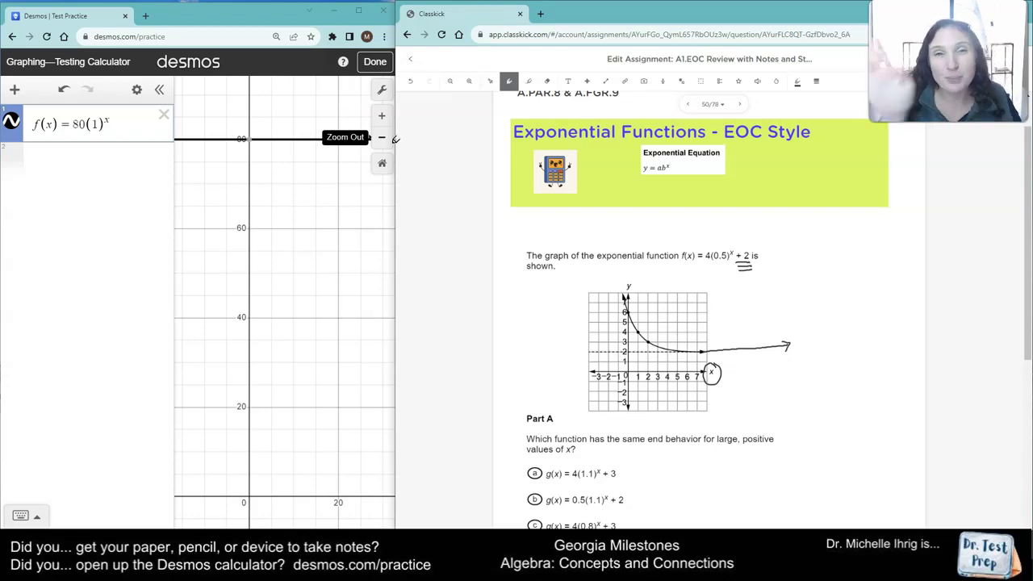
Delete the old f(x) = 80(1)^x and widen Desmos beside a narrower Classkick window
click(164, 114)
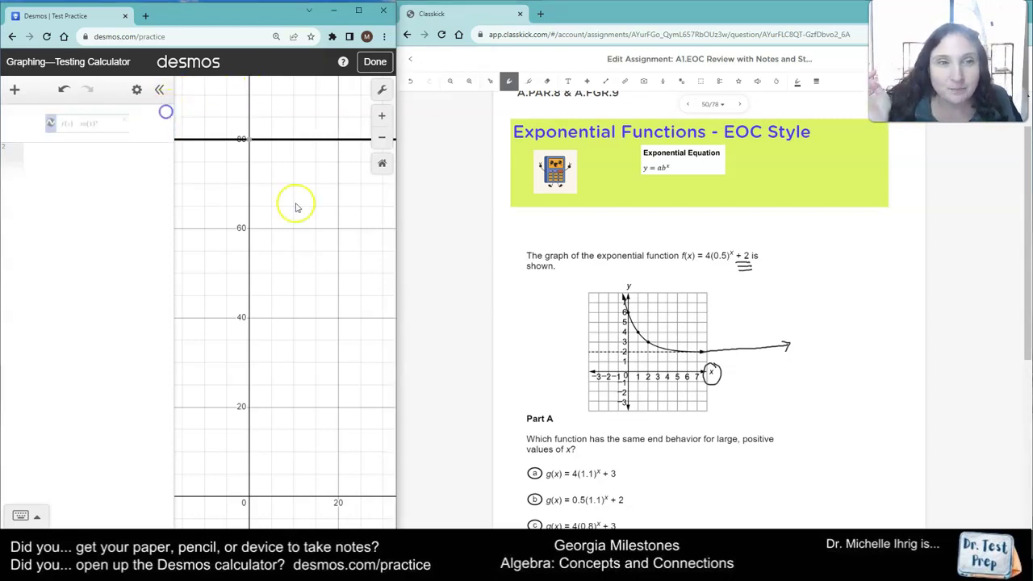
click(397, 296)
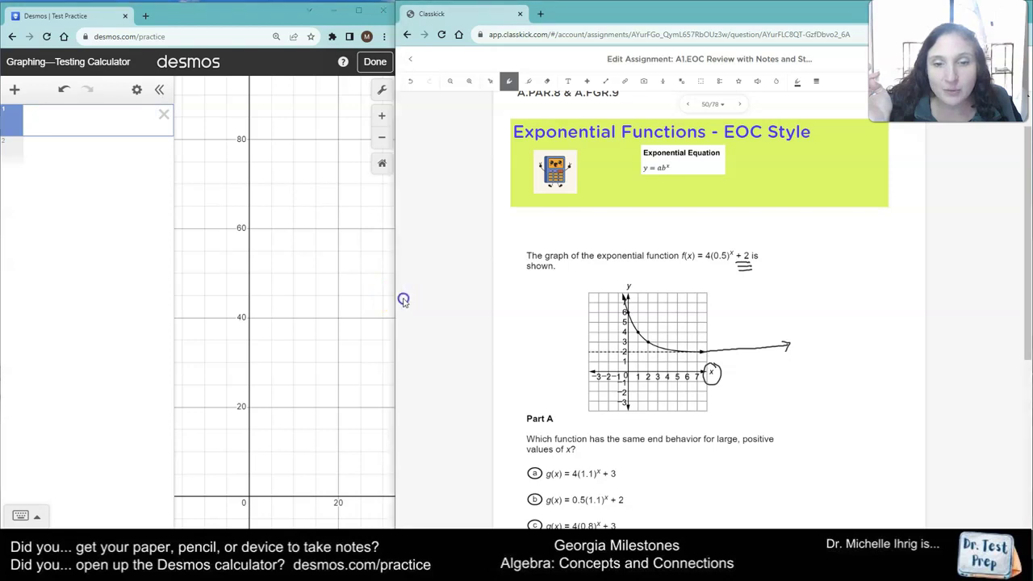
drag(393, 296, 505, 290)
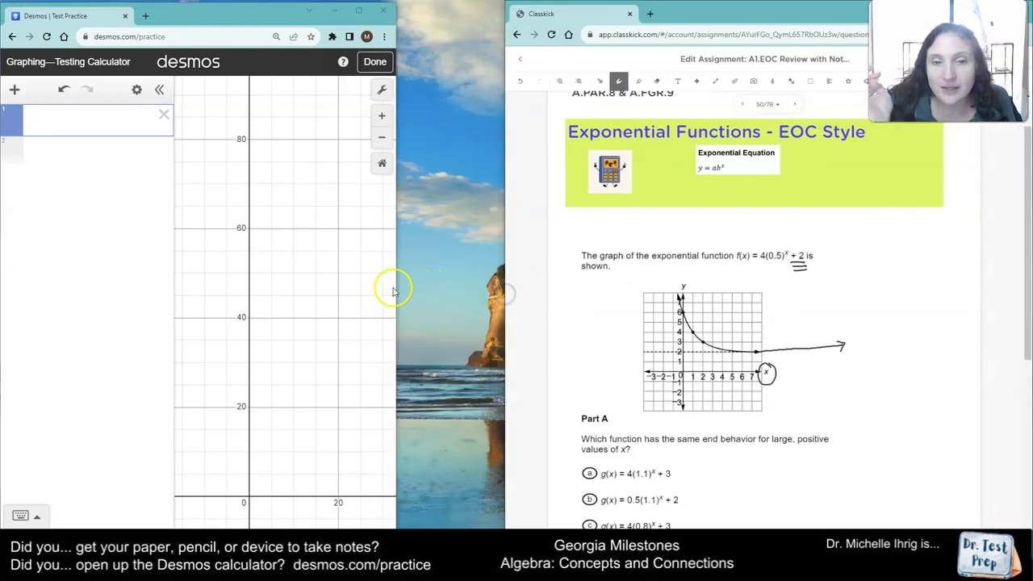
drag(398, 288, 503, 286)
drag(318, 226, 327, 251)
Zoom the empty graph back around the origin and ready the first expression row
scroll(325, 232, down, 3)
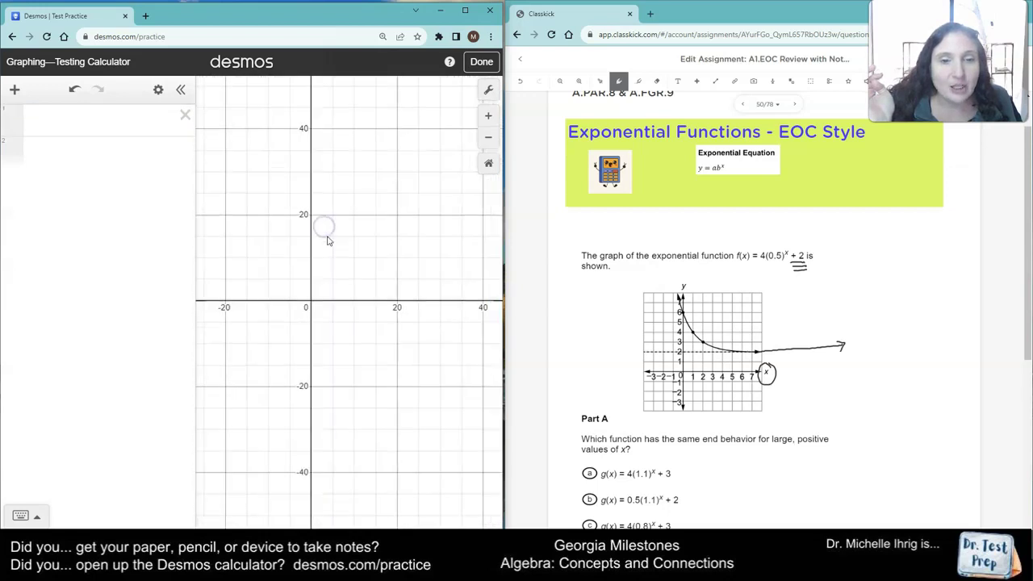
scroll(325, 236, up, 4)
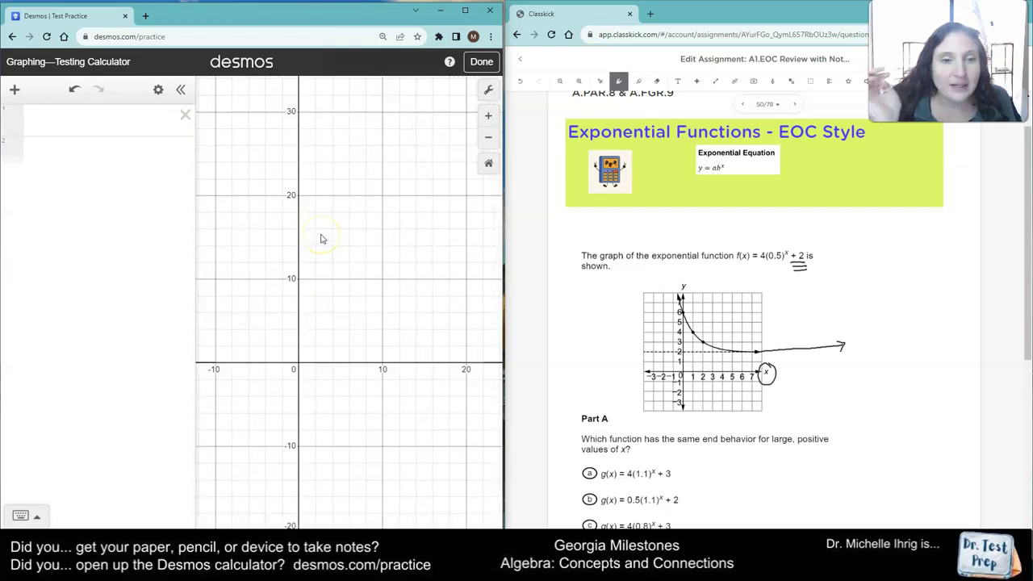
click(86, 121)
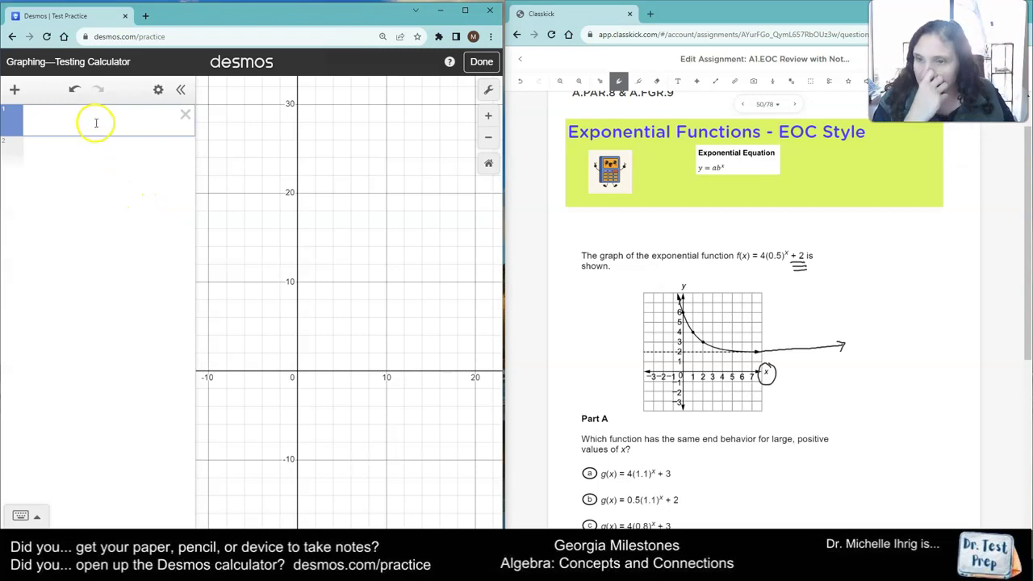
Enter f(x) = 4(0.5)^x + 2 in row 1, using the keypad's exponent button
text(f(x) = )
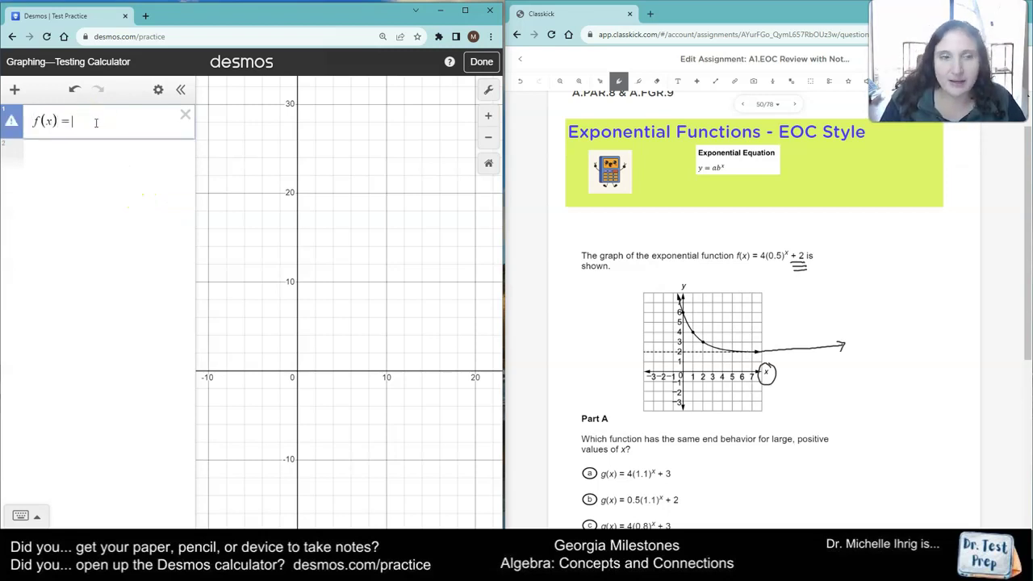
text(4()
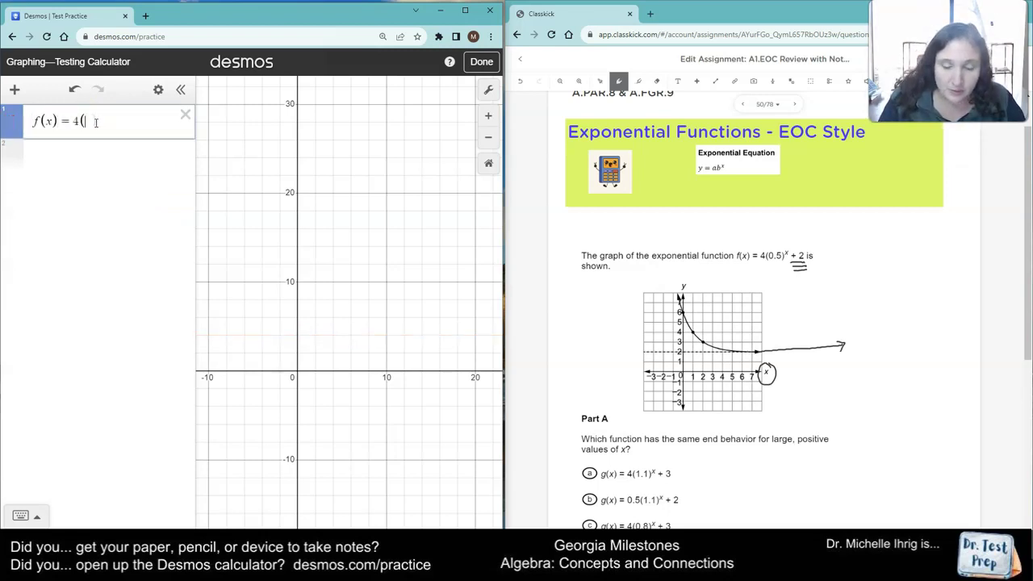
text(0.5))
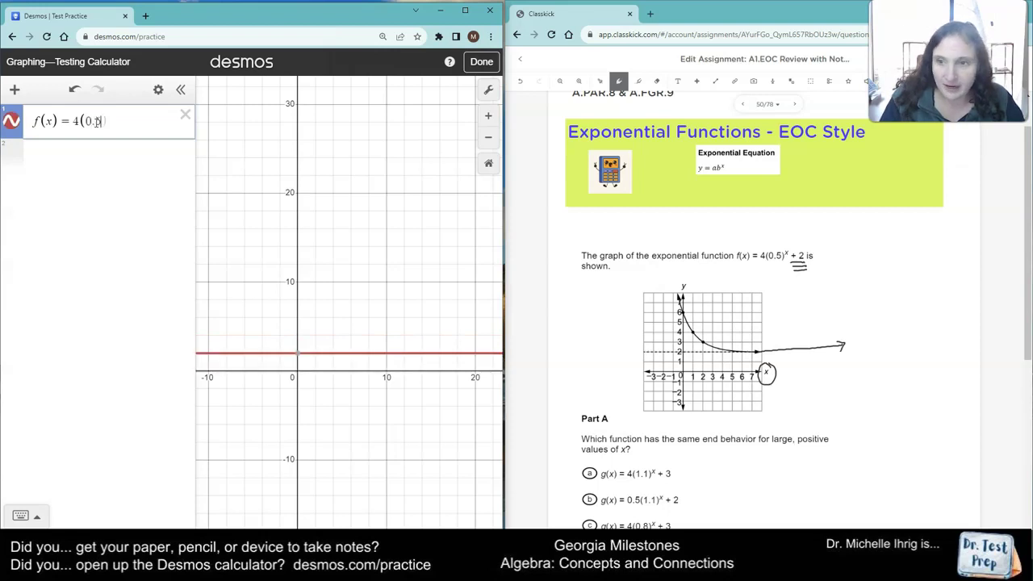
text(^x)
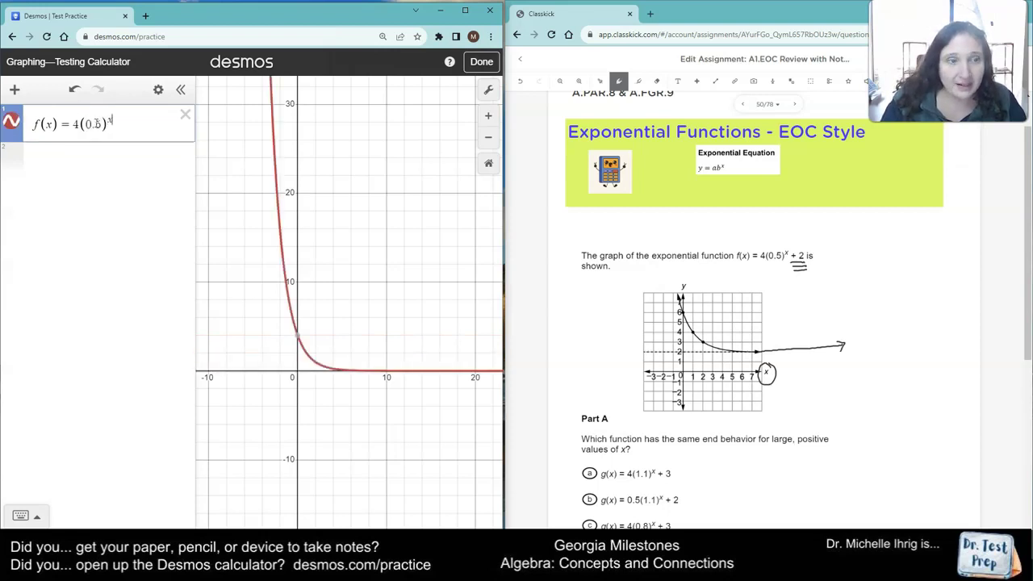
key(Right)
text(+)
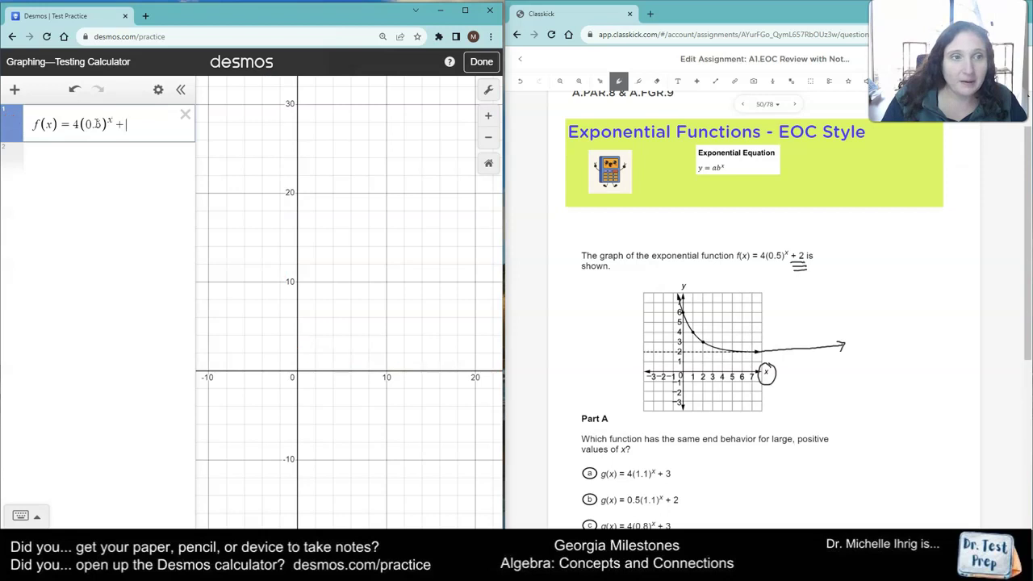
text(2)
key(BackSpace)
key(BackSpace)
key(BackSpace)
key(BackSpace)
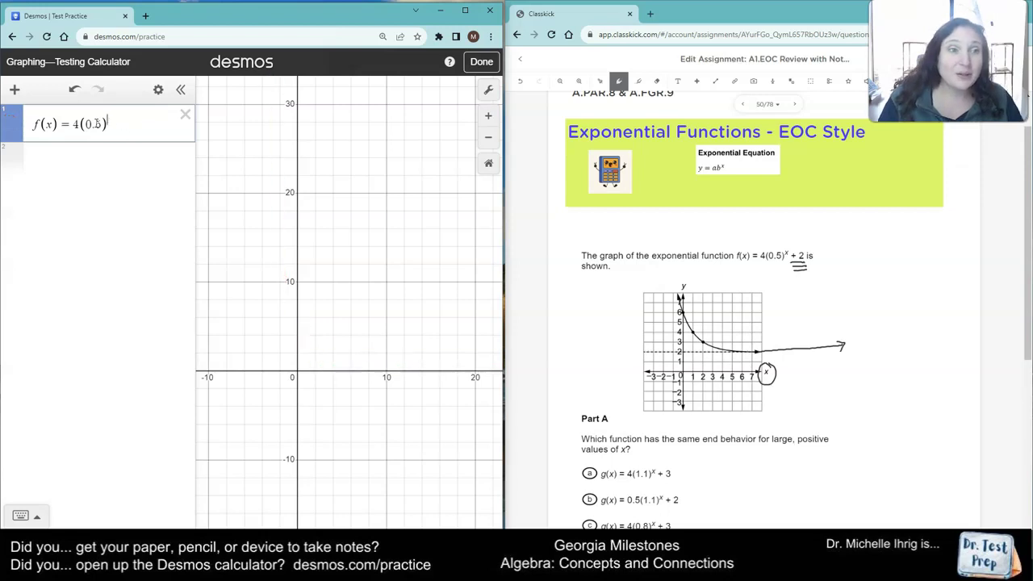
click(11, 515)
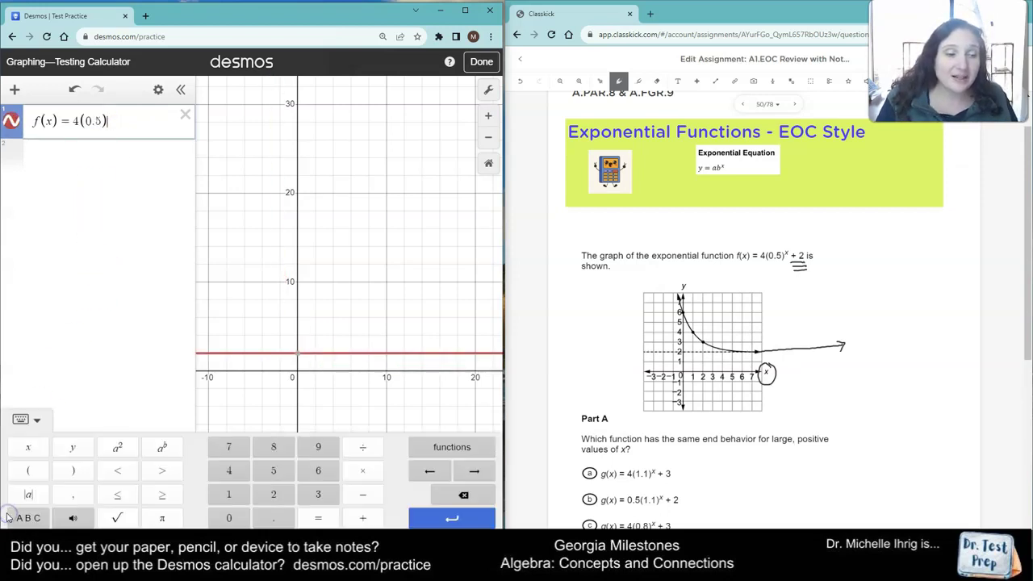
click(162, 450)
text(x)
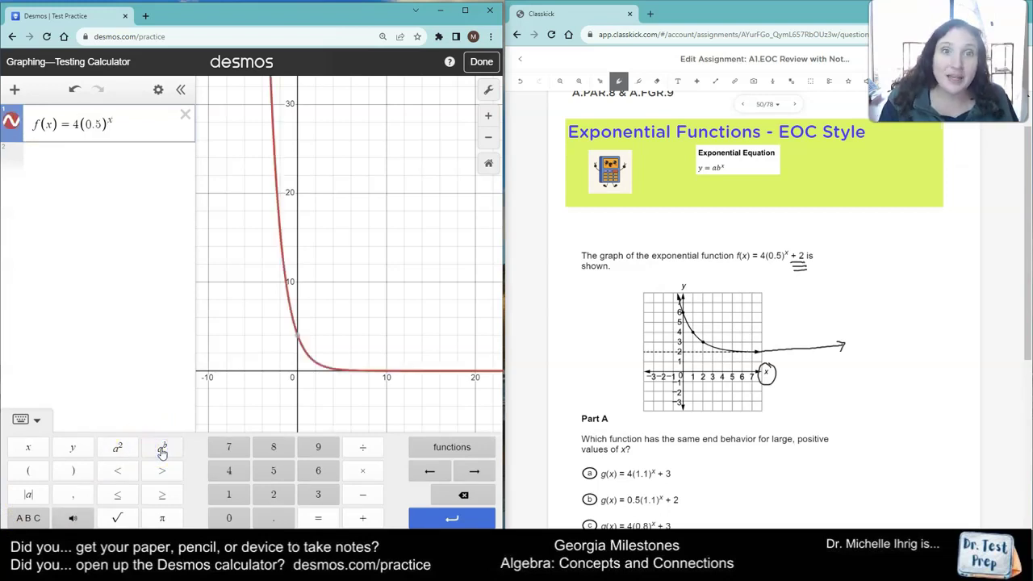
click(165, 467)
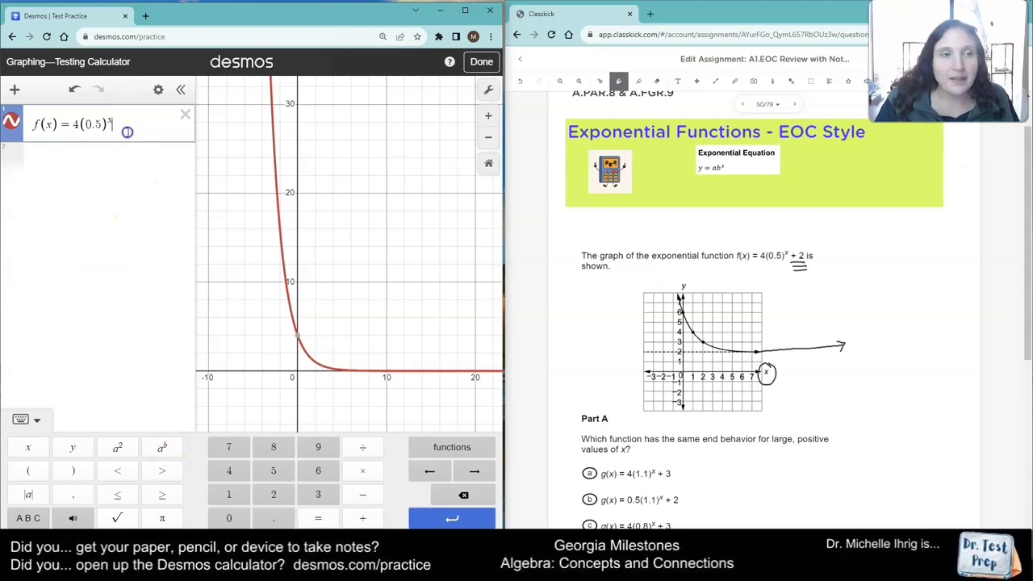
text(+2)
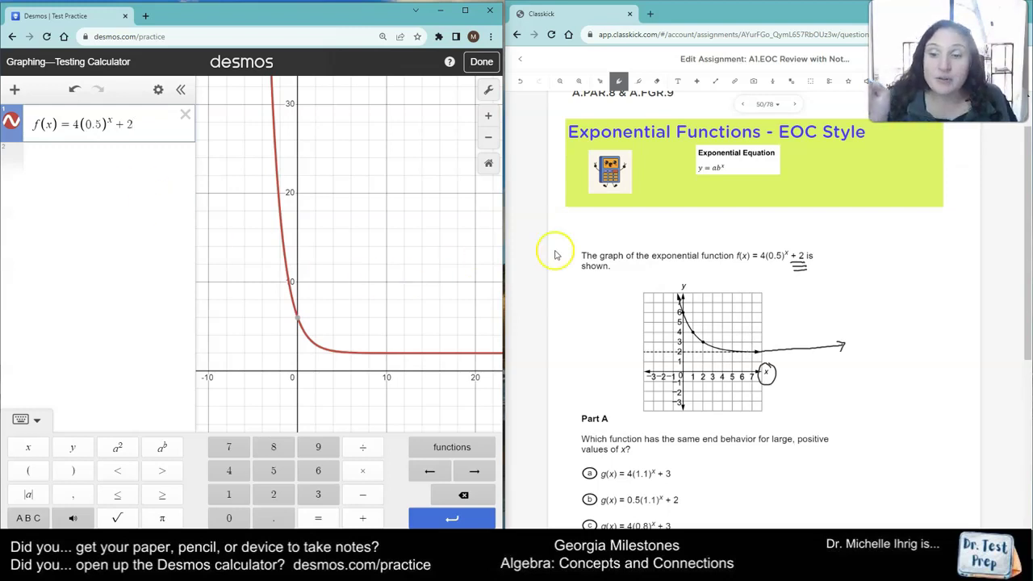
scroll(627, 309, down, 1)
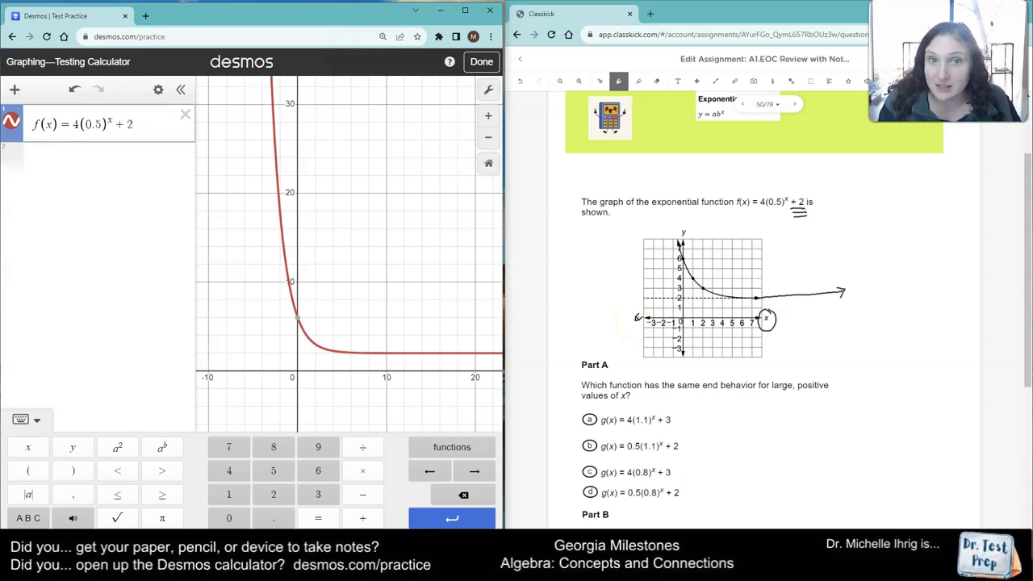
Enter a(x) = 4(1.1)^x + 3 on the second expression row
click(53, 153)
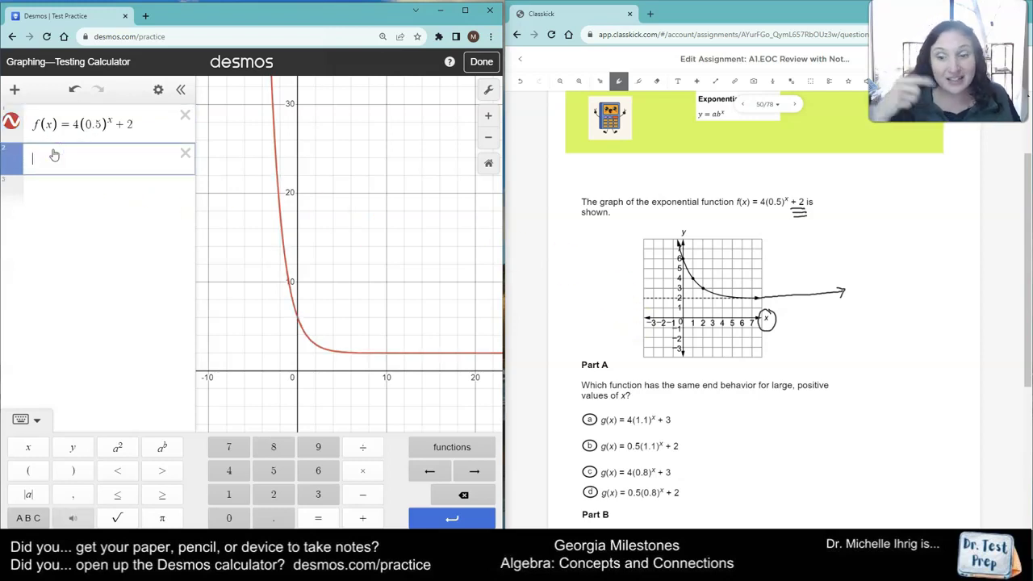
text(a()
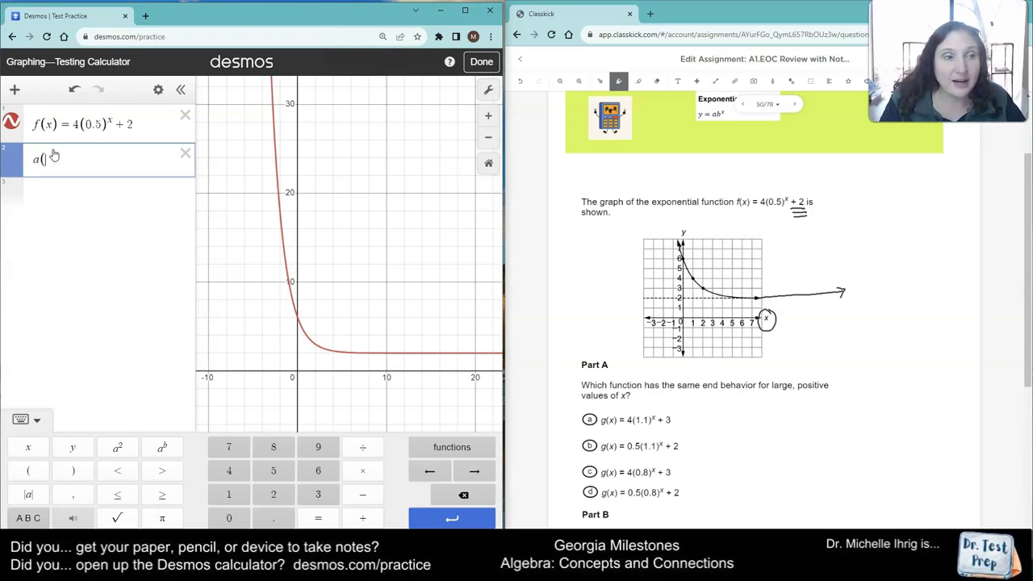
text(x) = )
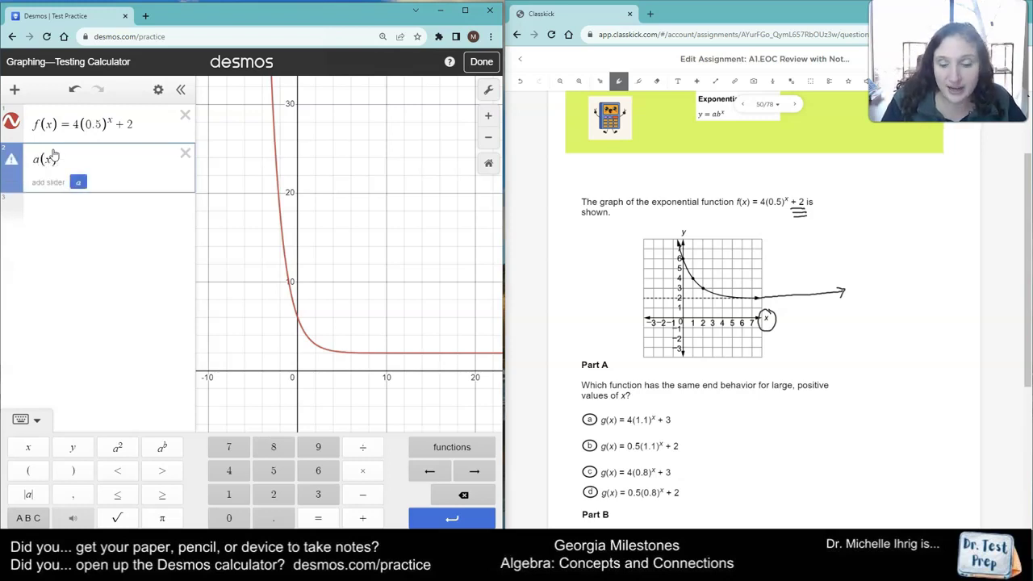
text(4(1.1))
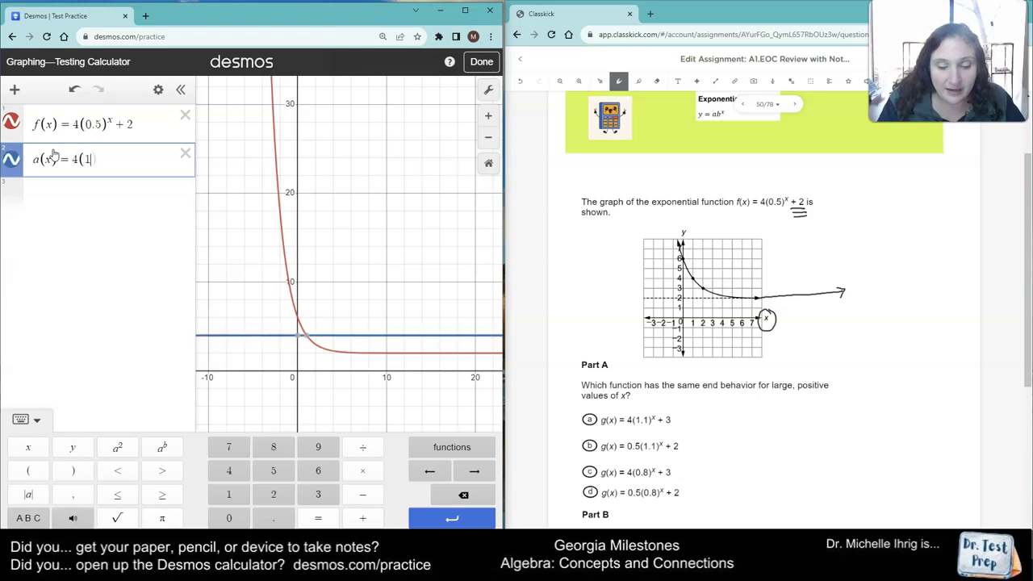
text(^x)
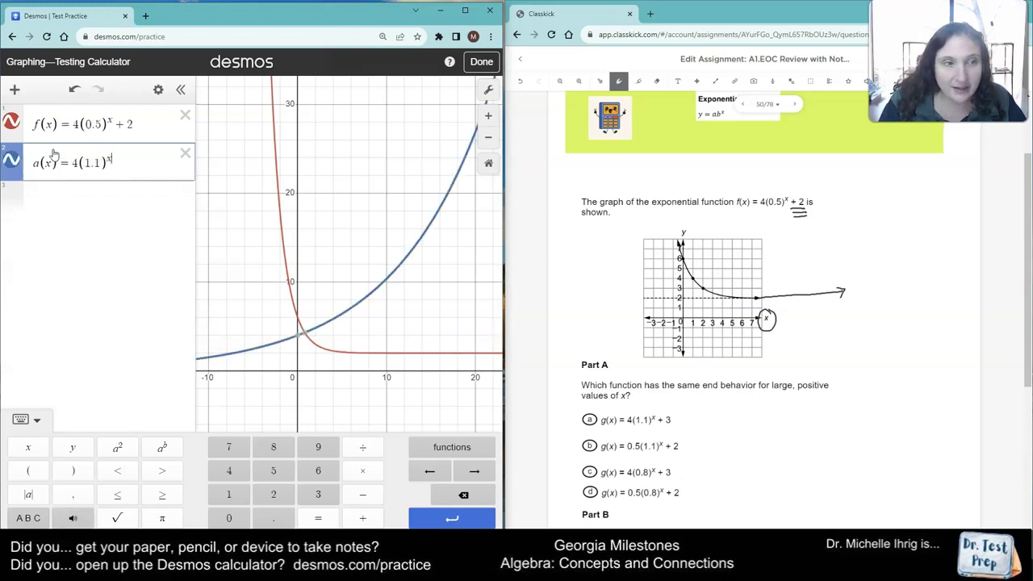
key(Right)
text(+3)
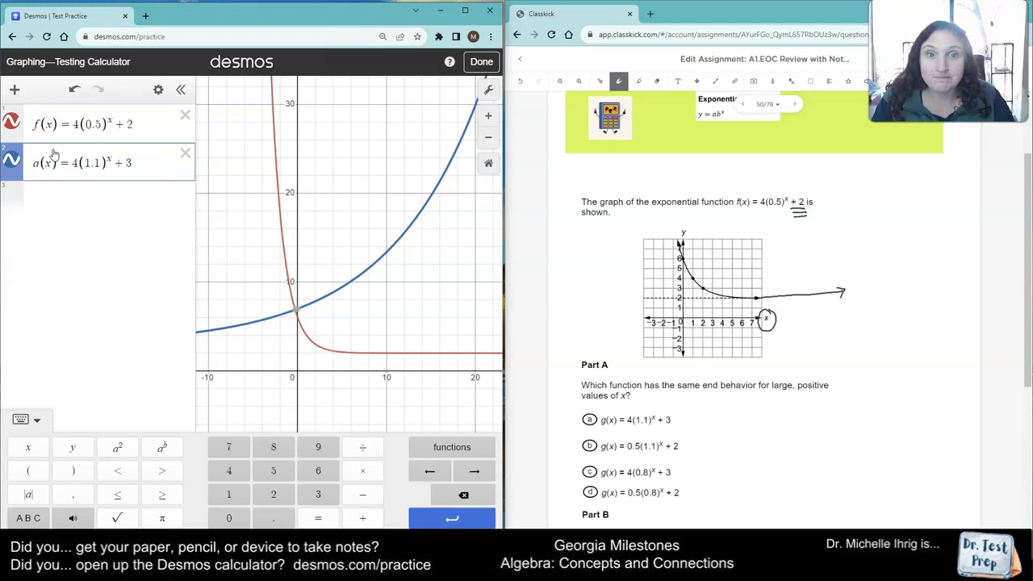
Edit row 2 into b(x) = 0.5(1.1)^x + 2 and pan to larger x values
click(38, 164)
key(BackSpace)
text(b)
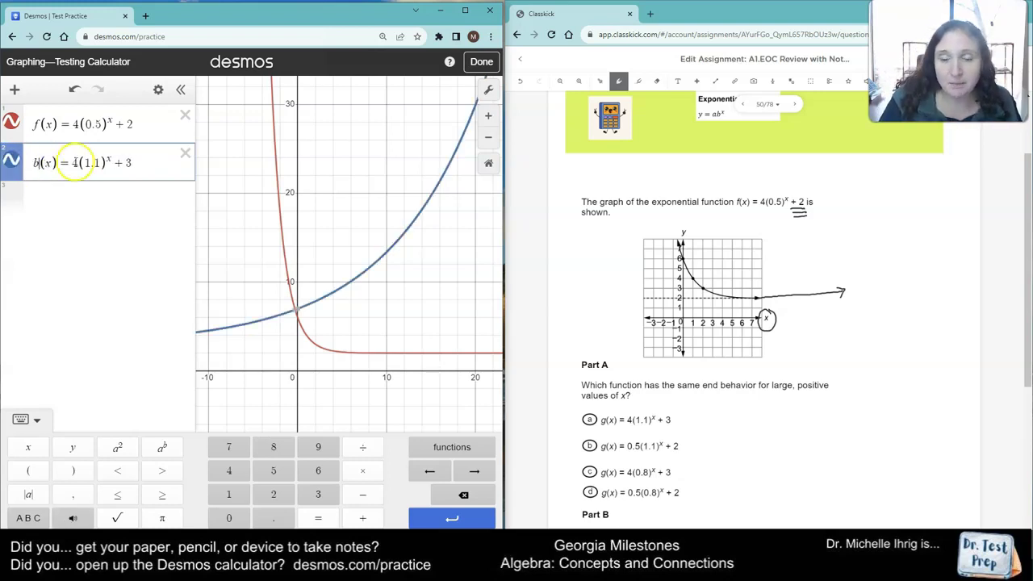
double_click(73, 163)
text(0.5)
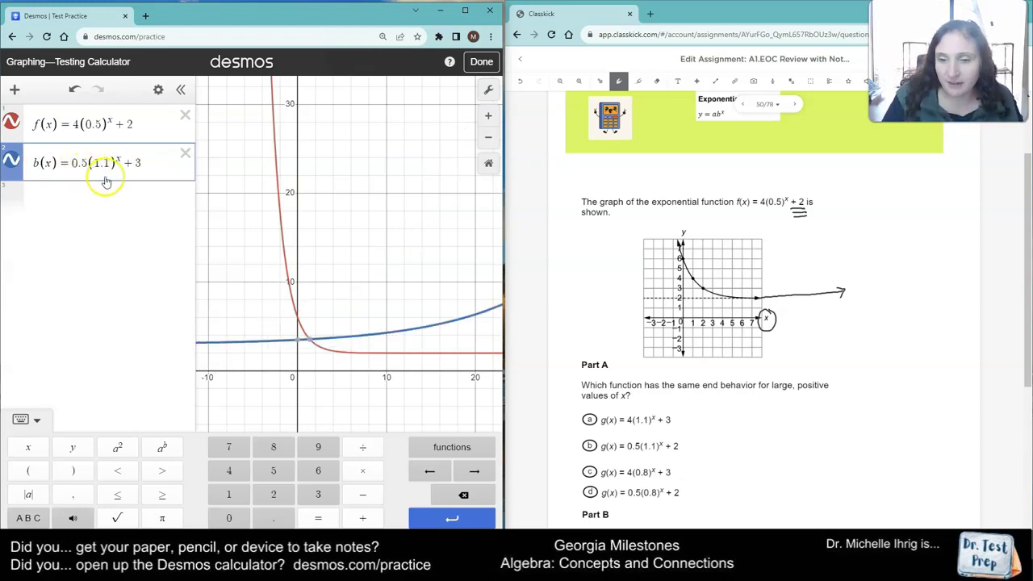
click(139, 163)
key(BackSpace)
text(2)
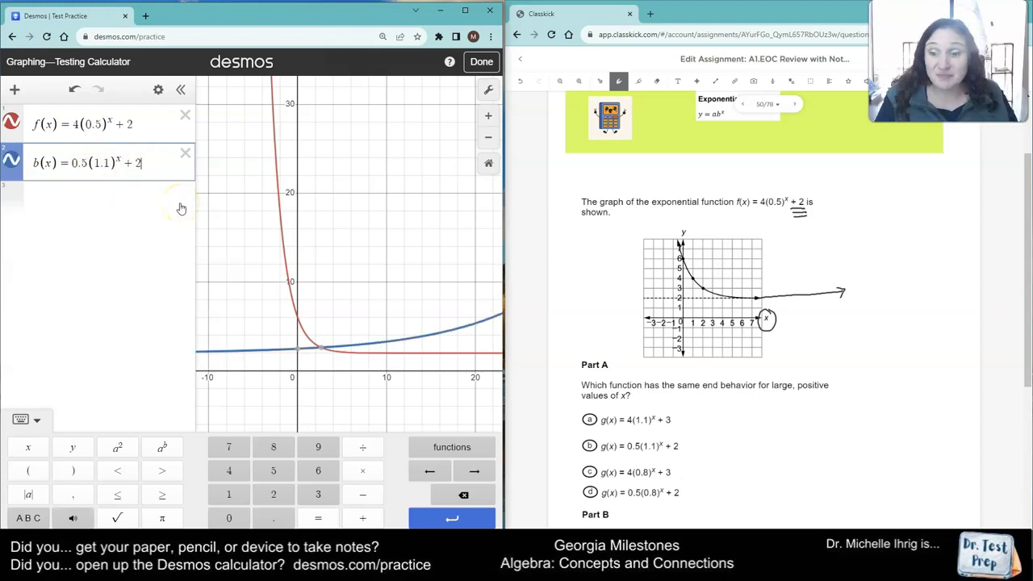
drag(341, 238, 213, 202)
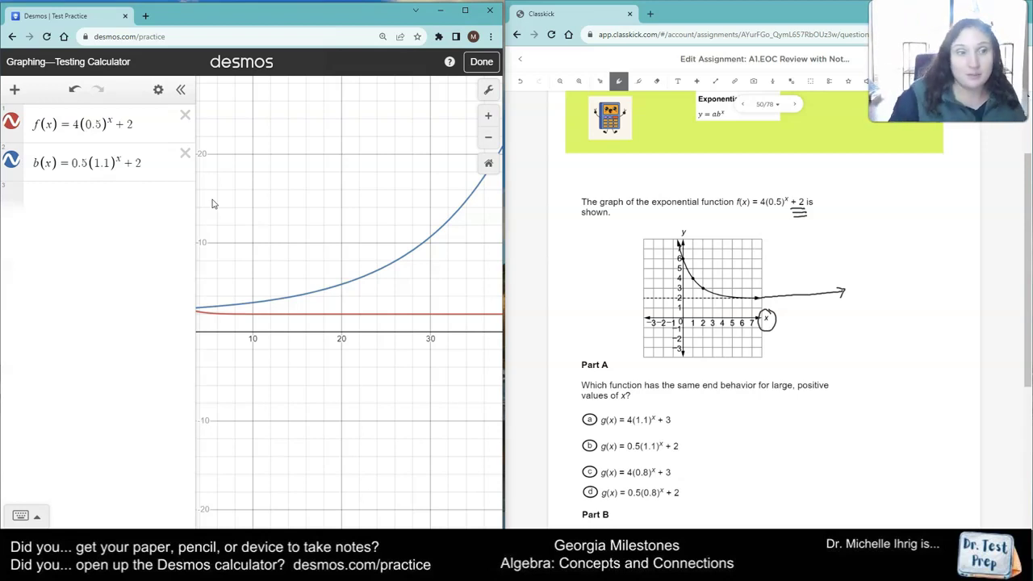
Rewrite the second function as c(x) = 4(0.8)^x + 3
click(38, 162)
key(BackSpace)
text(g)
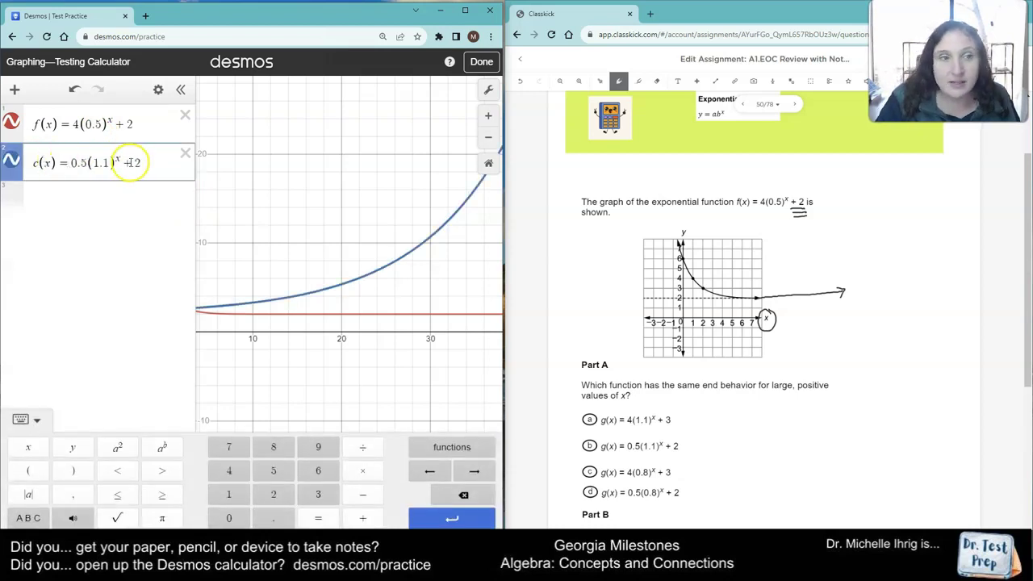
mouse_move(81, 167)
mouse_down()
mouse_move(70, 164)
mouse_move(86, 163)
mouse_up()
text(4(0.08)
key(BackSpace)
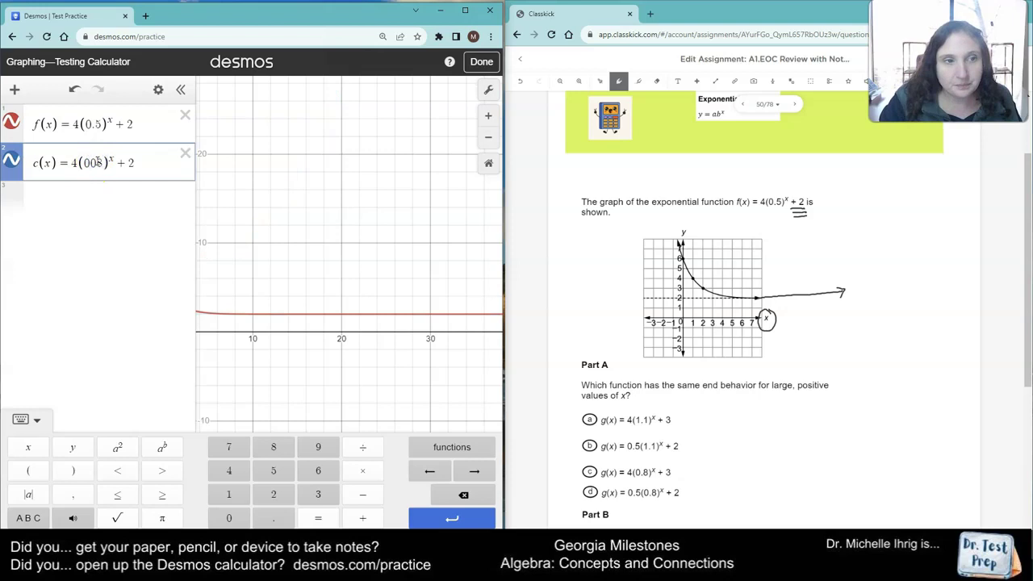
text(.)
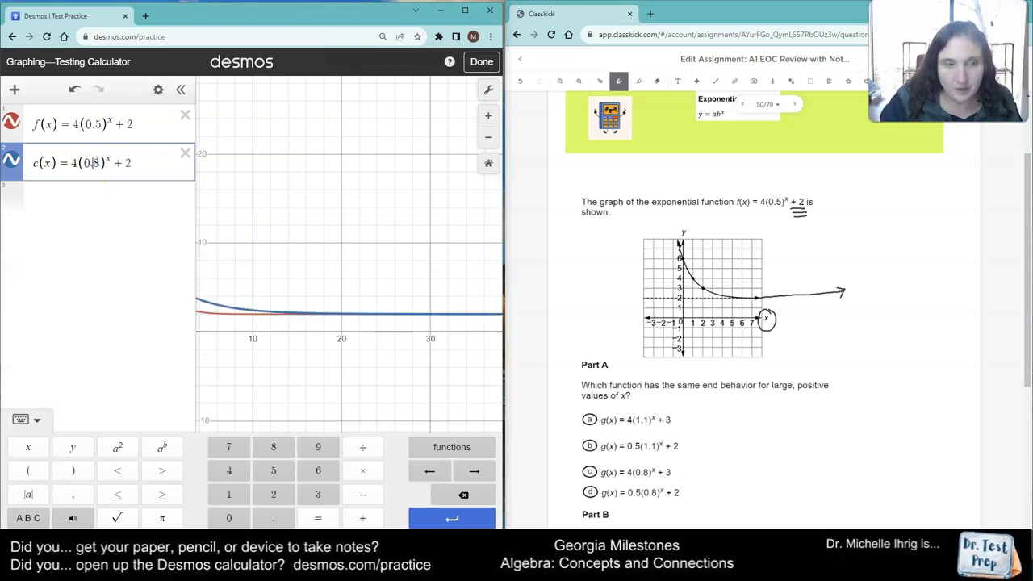
click(149, 162)
key(BackSpace)
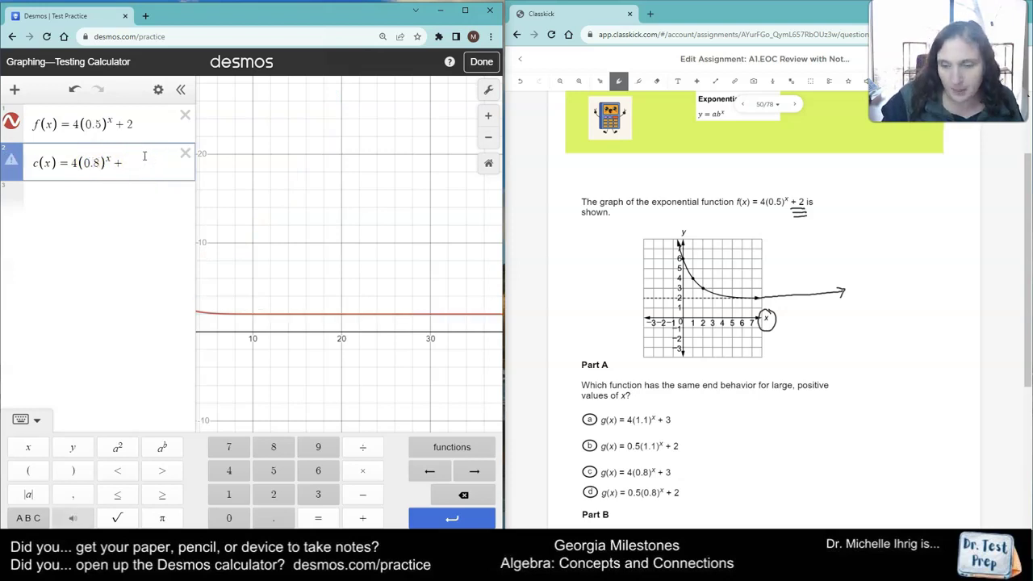
text(3)
Zoom and pan the graph far right to compare levels near 3 and 2
scroll(339, 240, down, 3)
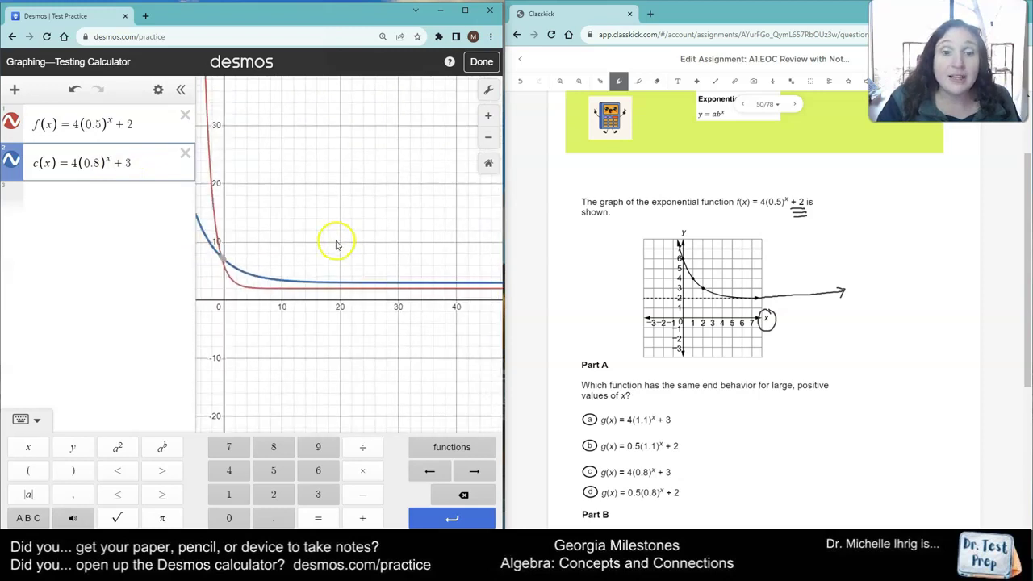
click(350, 337)
scroll(229, 209, up, 3)
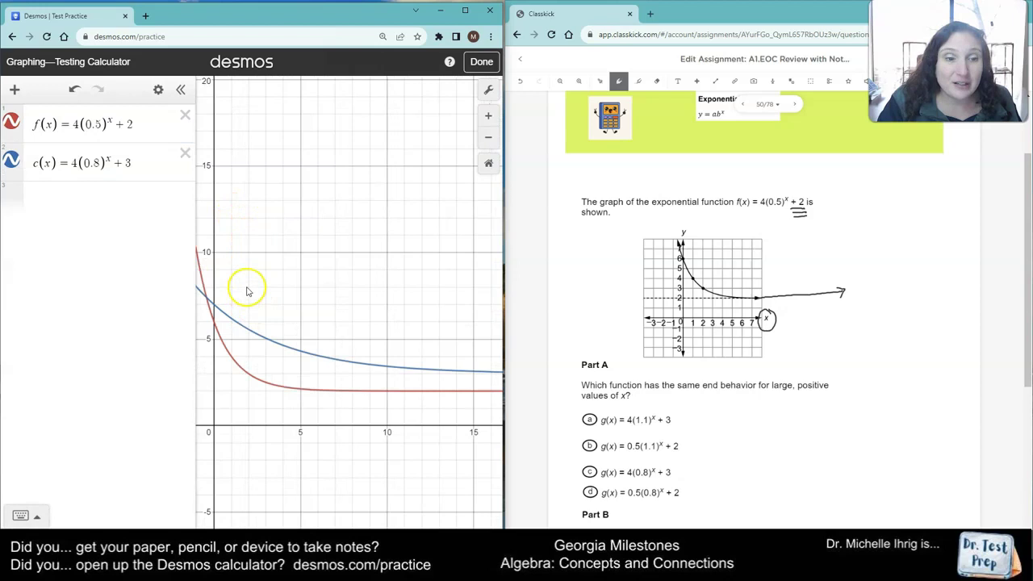
scroll(247, 288, up, 2)
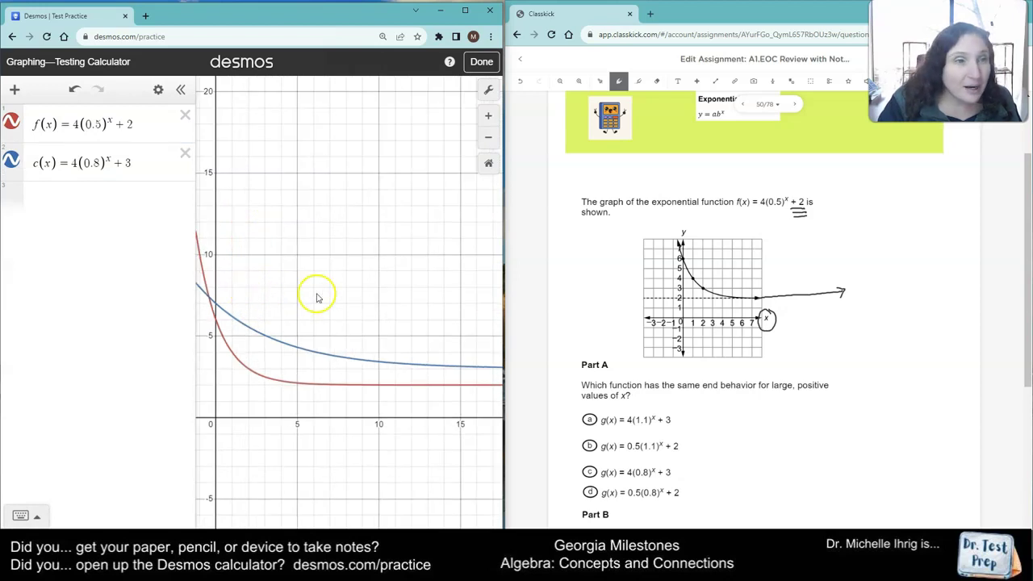
drag(390, 323, 183, 280)
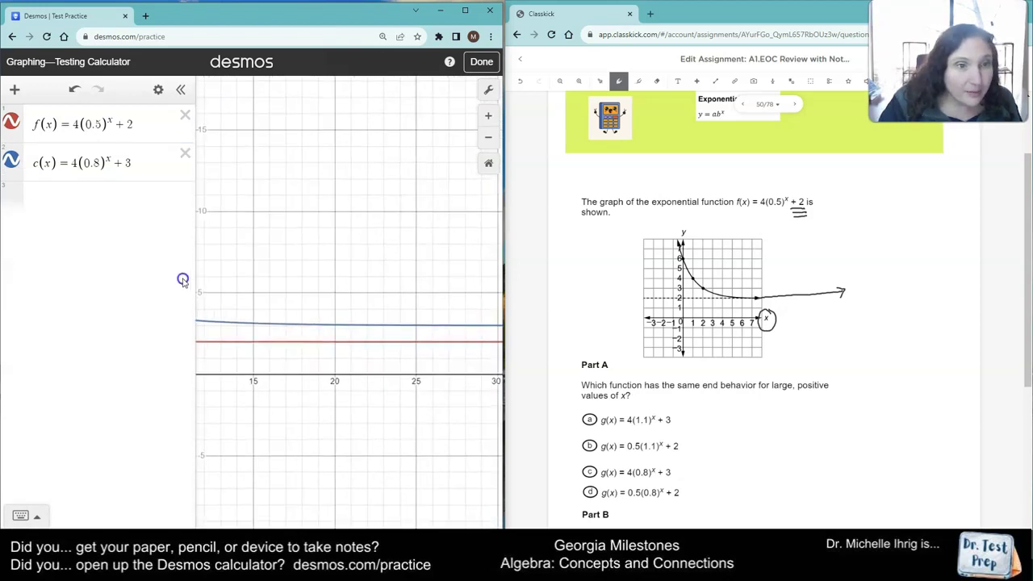
drag(399, 307, 247, 266)
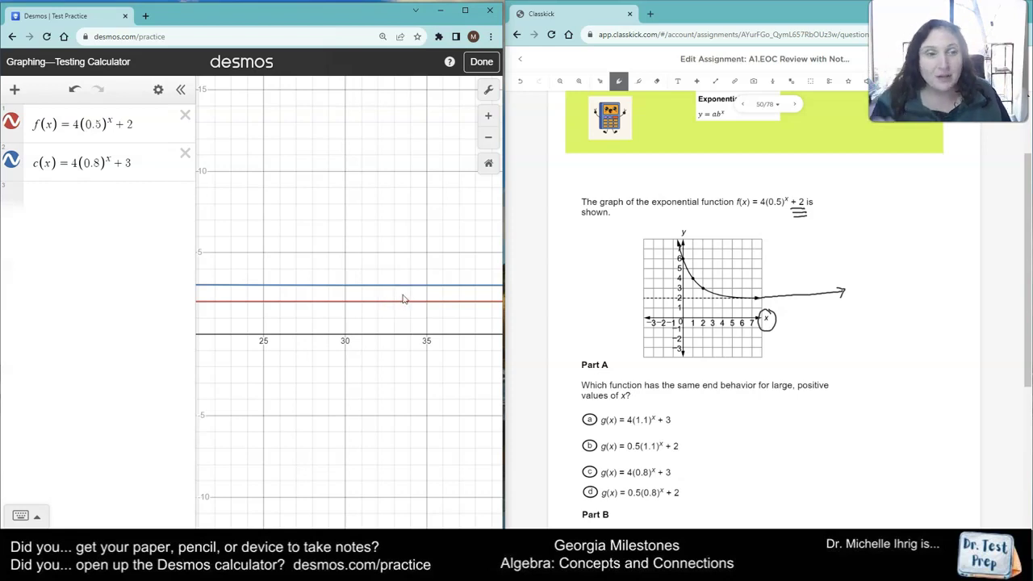
Replace c(x)'s coefficient 4 with 0.5 and constant 3 with 2
double_click(74, 166)
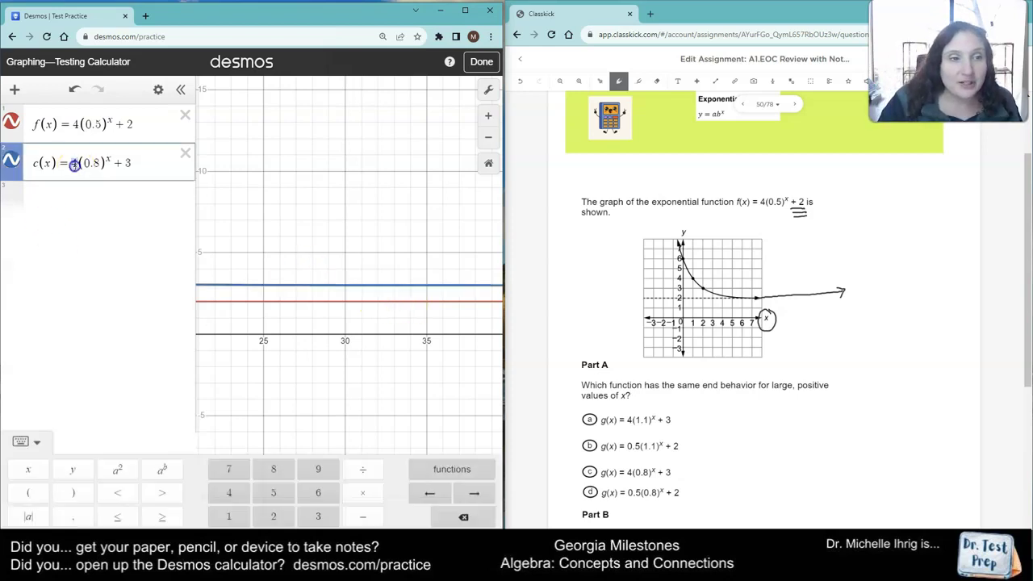
text(0.5)
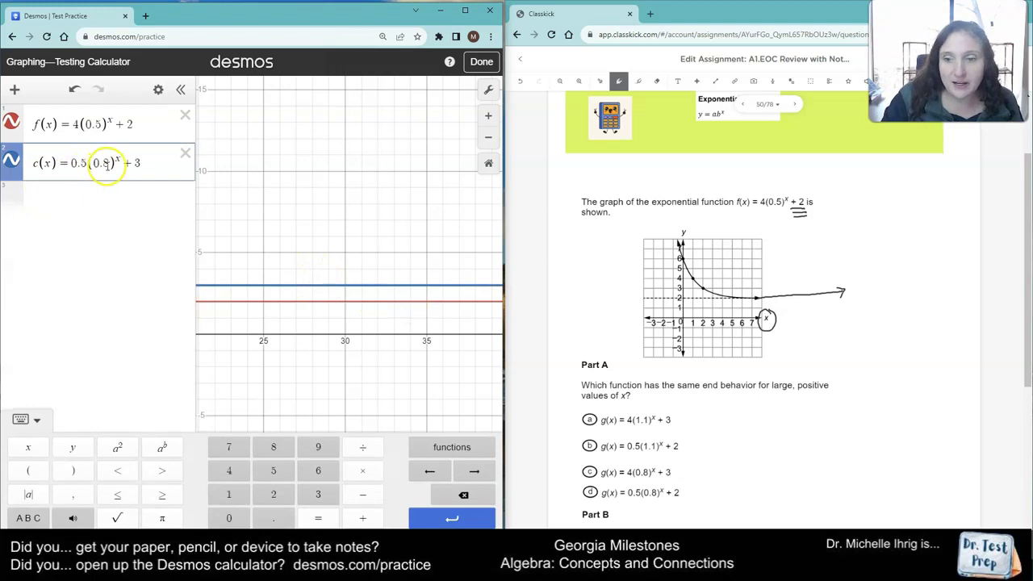
click(141, 166)
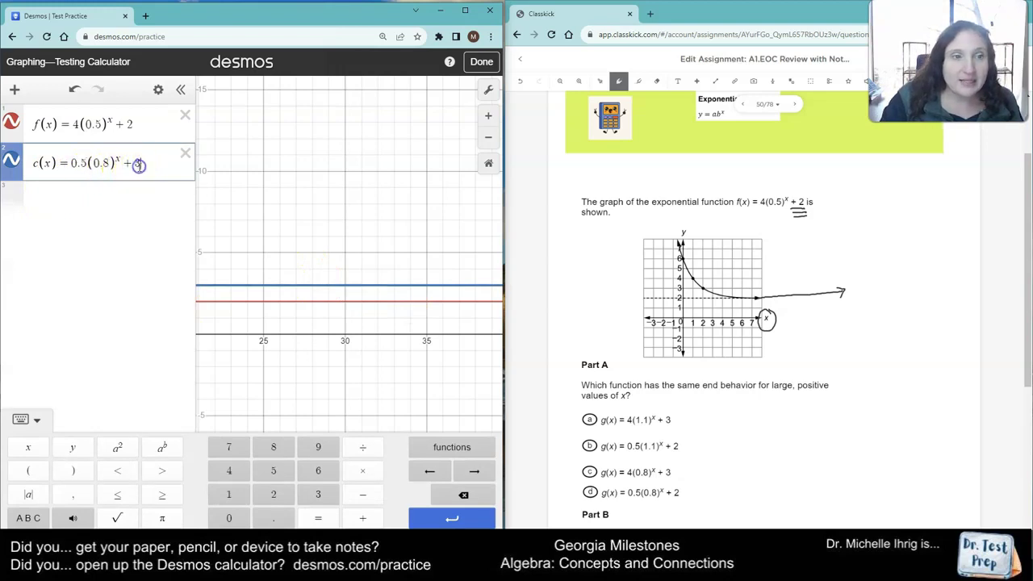
key(BackSpace)
text(2)
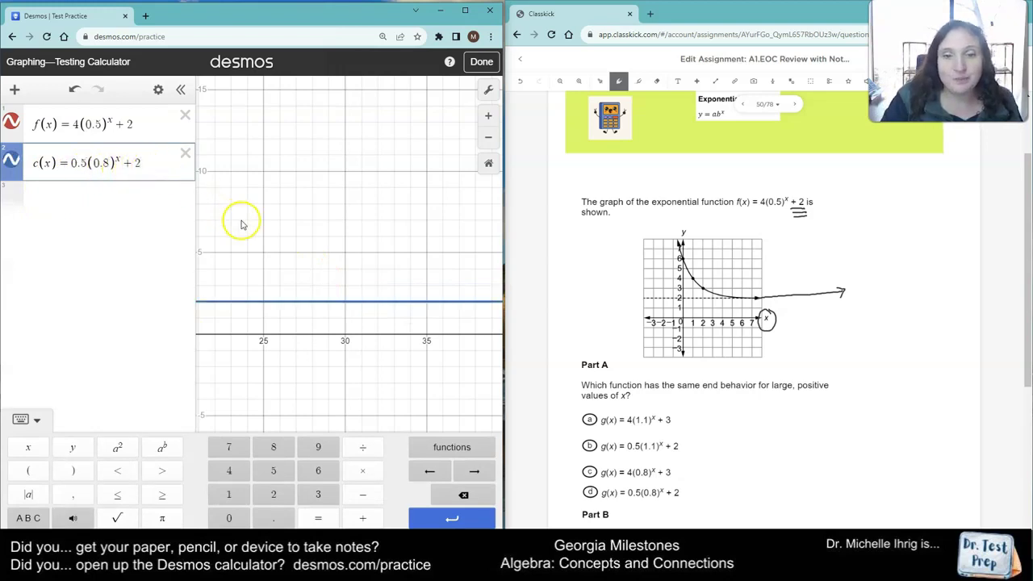
scroll(295, 236, up, 2)
Pan to x ≈ 98.8 and zoom in on y = 2 where both curves coincide
scroll(296, 236, down, 10)
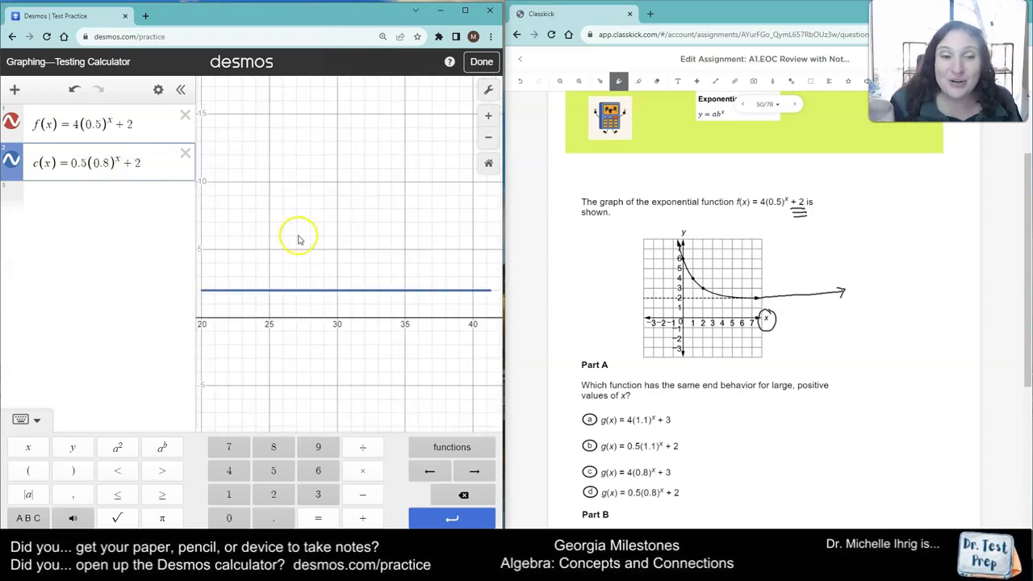
drag(300, 282, 370, 277)
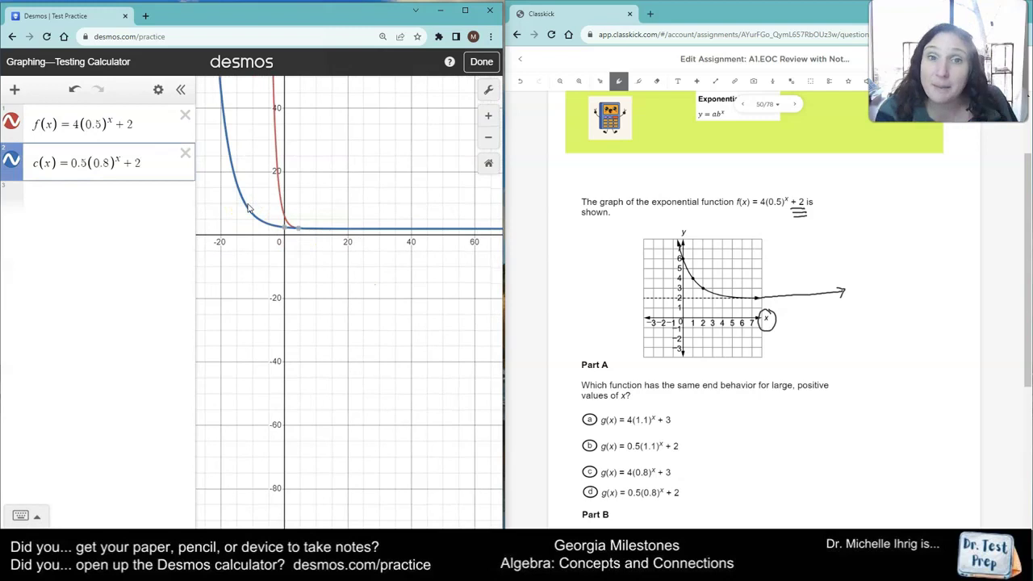
click(345, 237)
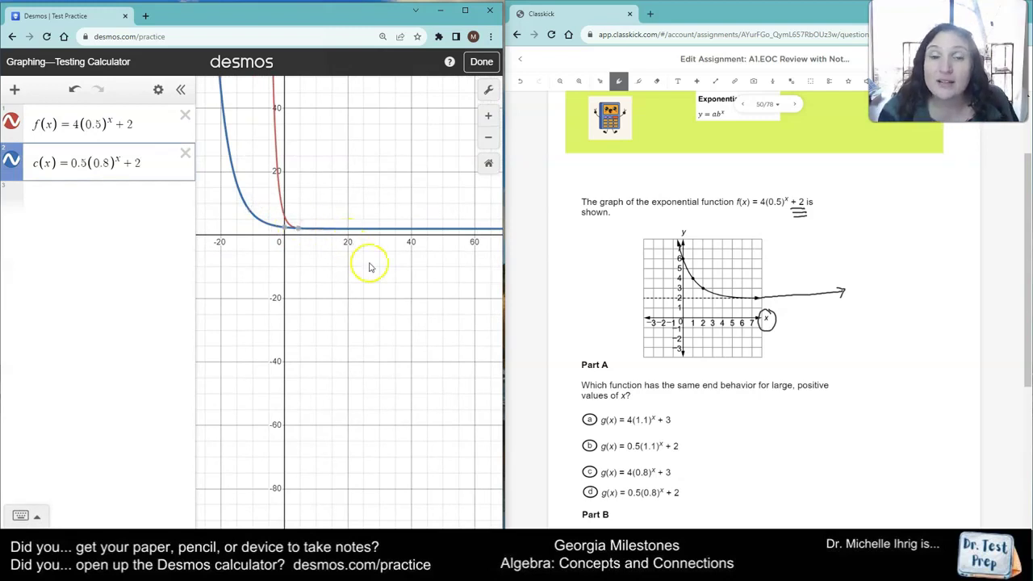
drag(364, 265, 166, 242)
scroll(389, 218, up, 10)
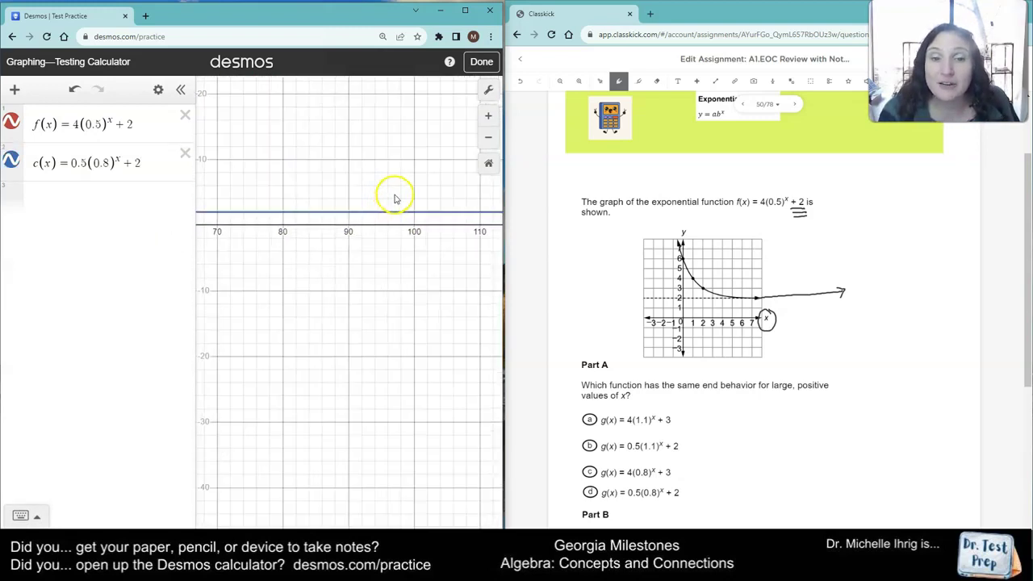
scroll(409, 218, up, 8)
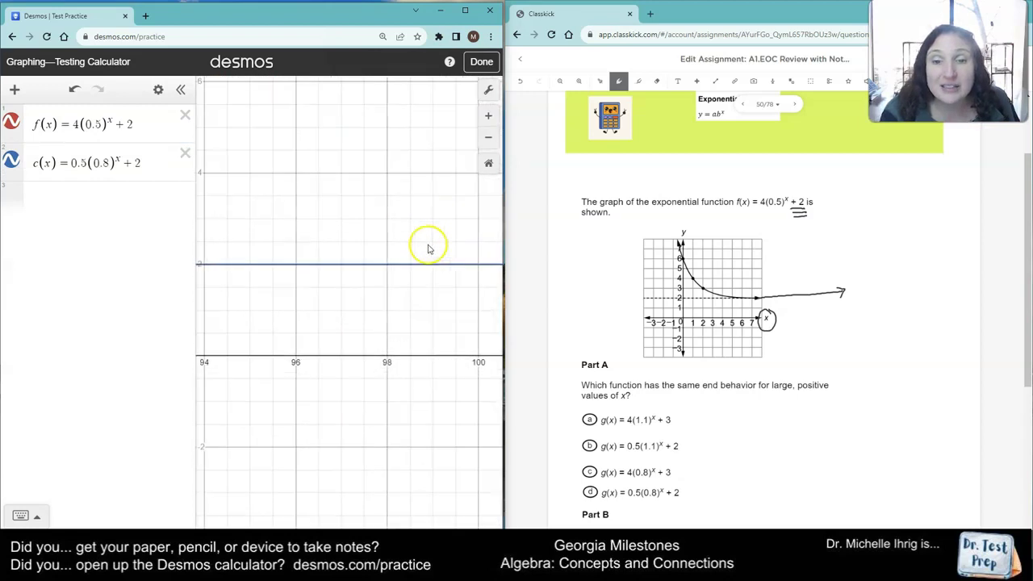
scroll(431, 249, up, 9)
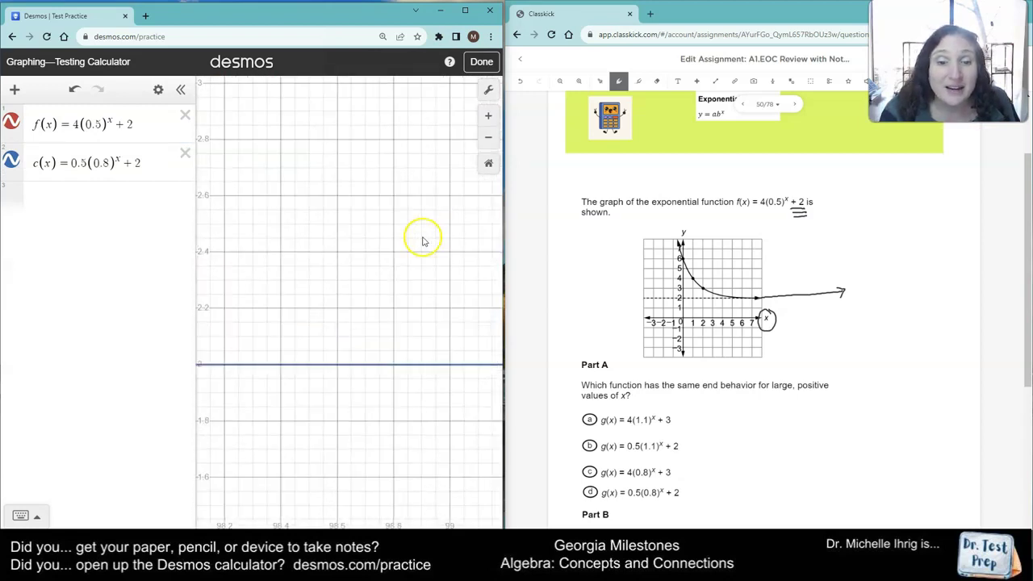
scroll(396, 221, up, 8)
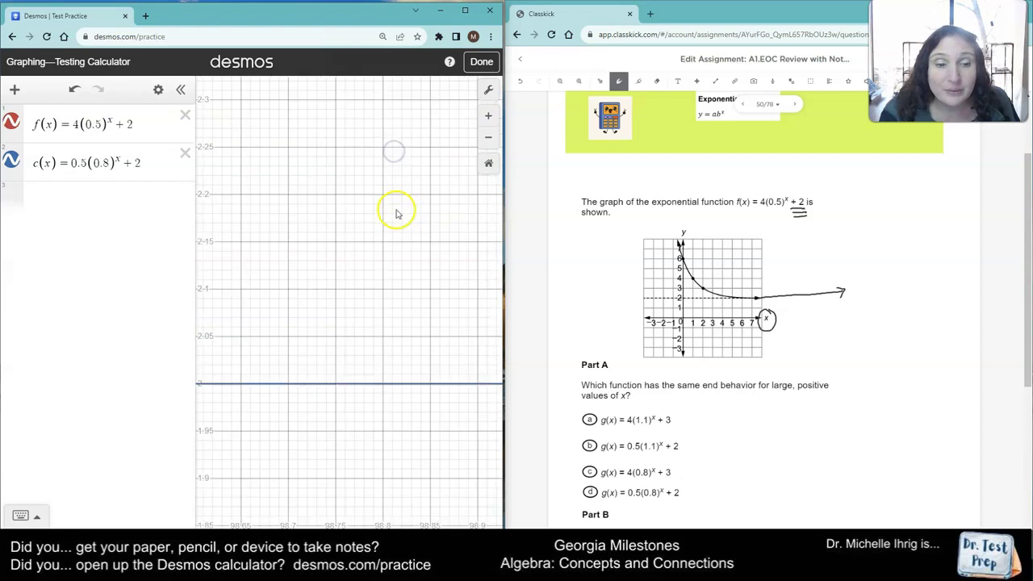
scroll(381, 230, up, 4)
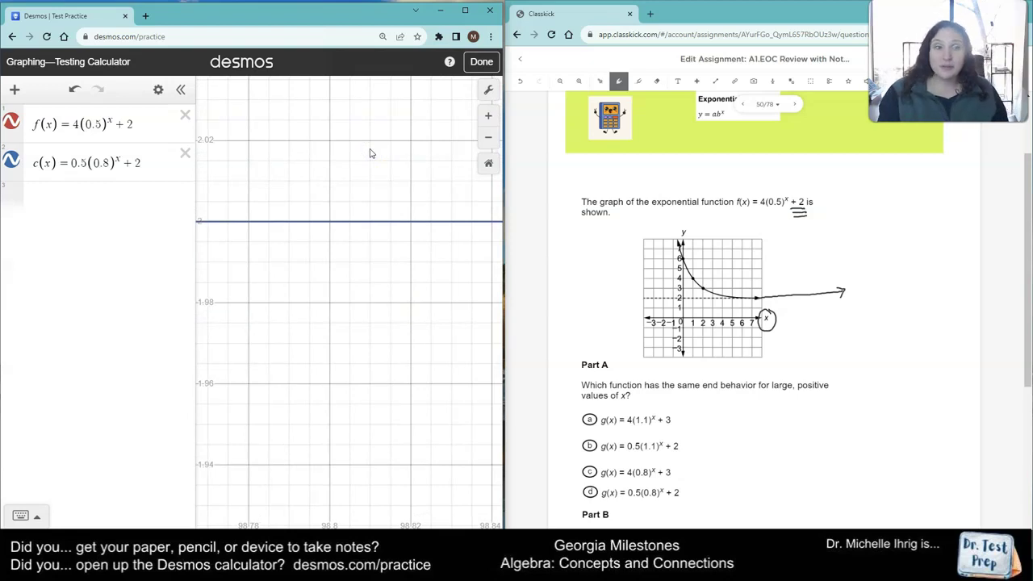
Rename c(x) to d(x), then delete that row, keeping only f(x) = 4(0.5)^x + 2
click(33, 162)
double_click(33, 162)
text(g)
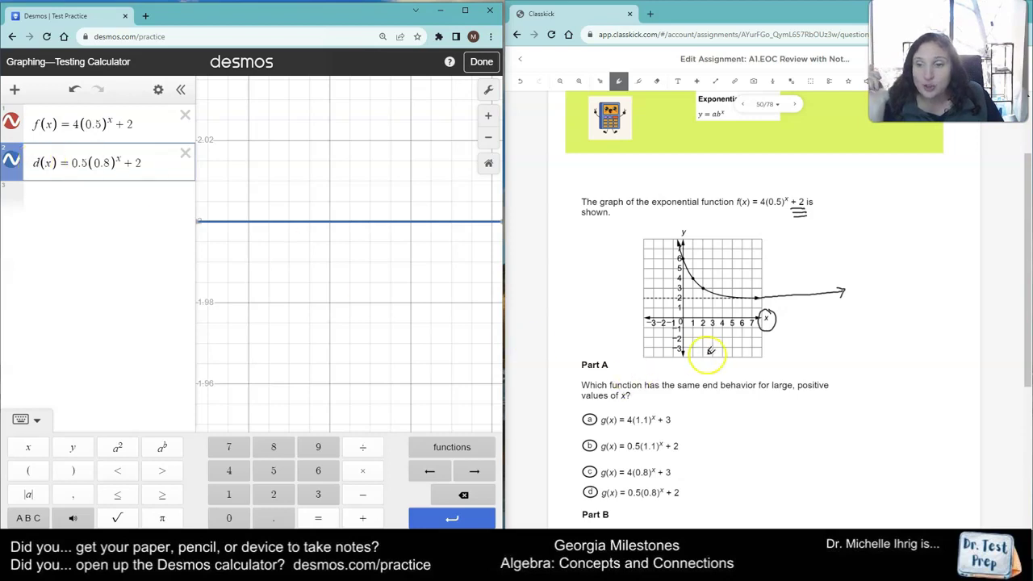
scroll(661, 365, down, 3)
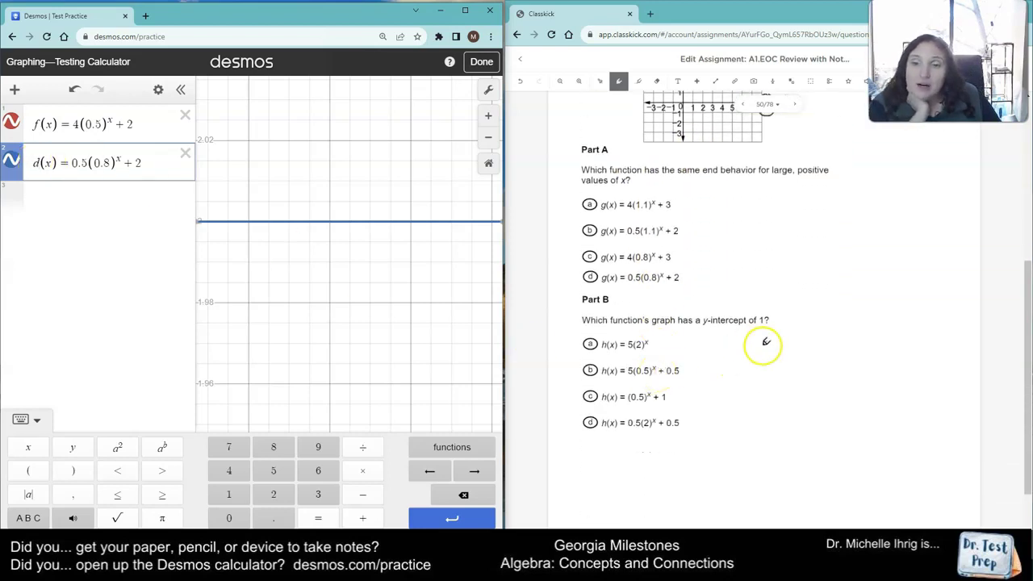
click(185, 153)
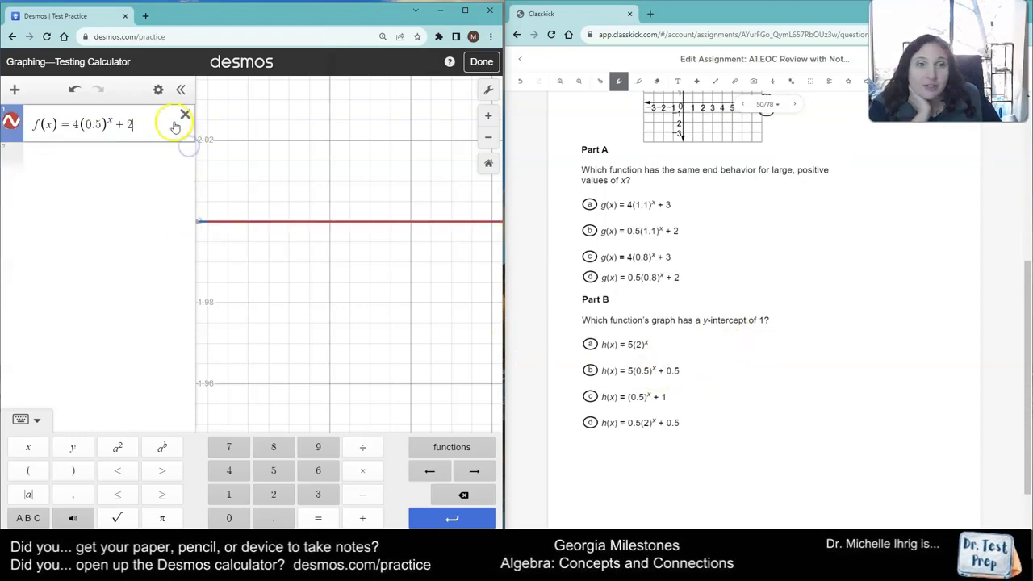
Delete f(x) as well and zoom the graph far out
click(185, 114)
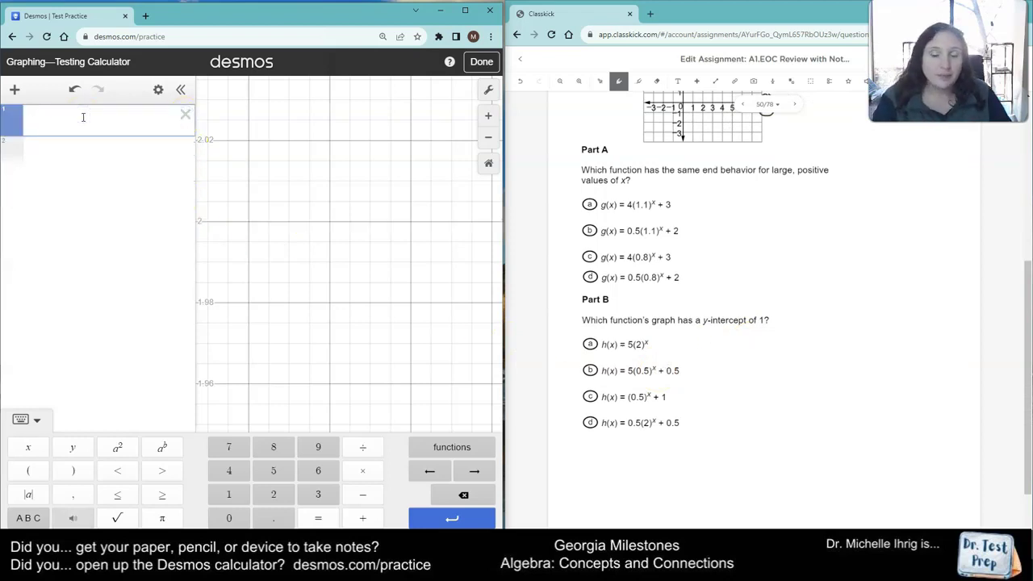
click(489, 134)
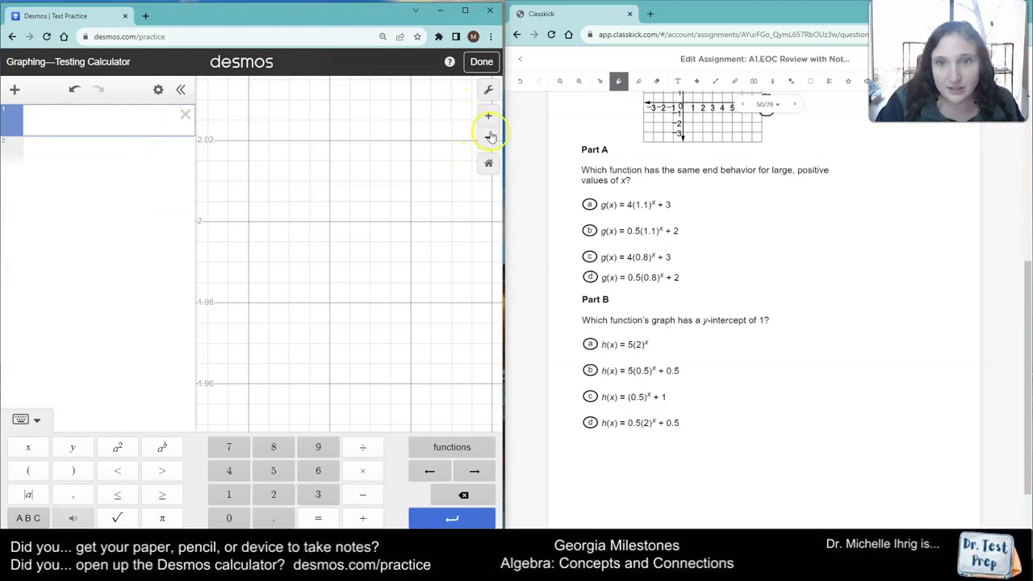
click(491, 135)
click(491, 135)
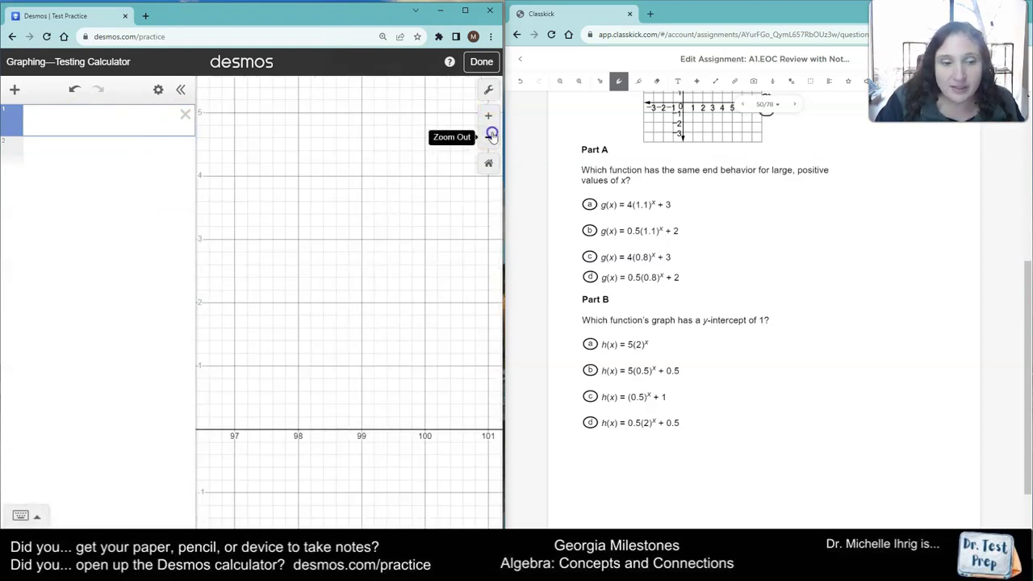
click(491, 134)
click(492, 135)
click(491, 135)
click(492, 134)
click(492, 133)
Zoom back in around the origin until both axes span about -10 to 10
scroll(367, 212, up, 5)
scroll(365, 213, down, 3)
scroll(364, 212, up, 8)
scroll(387, 165, down, 6)
scroll(347, 212, up, 5)
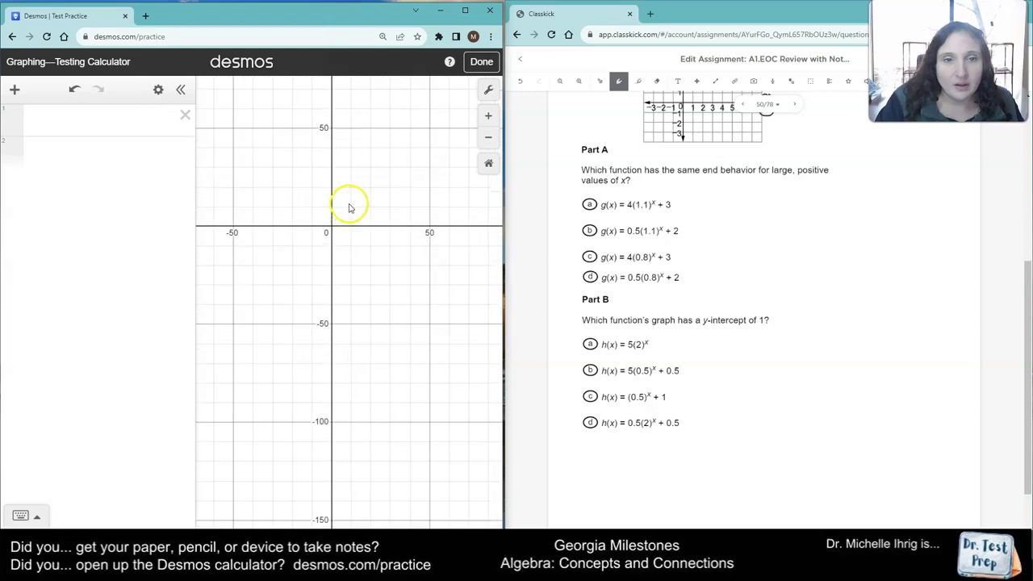
scroll(350, 205, up, 6)
scroll(358, 277, up, 3)
scroll(420, 189, down, 3)
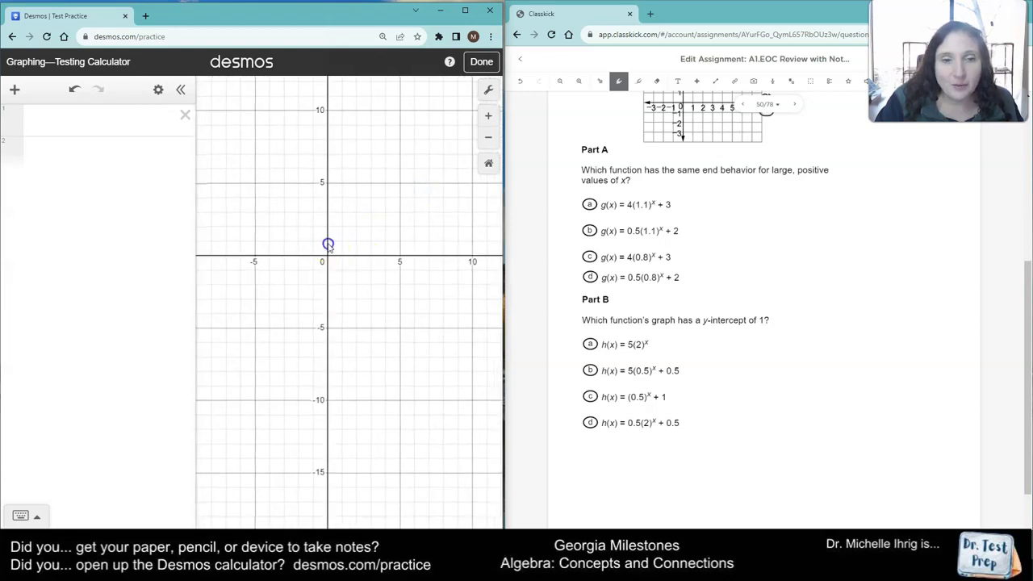
drag(328, 243, 326, 242)
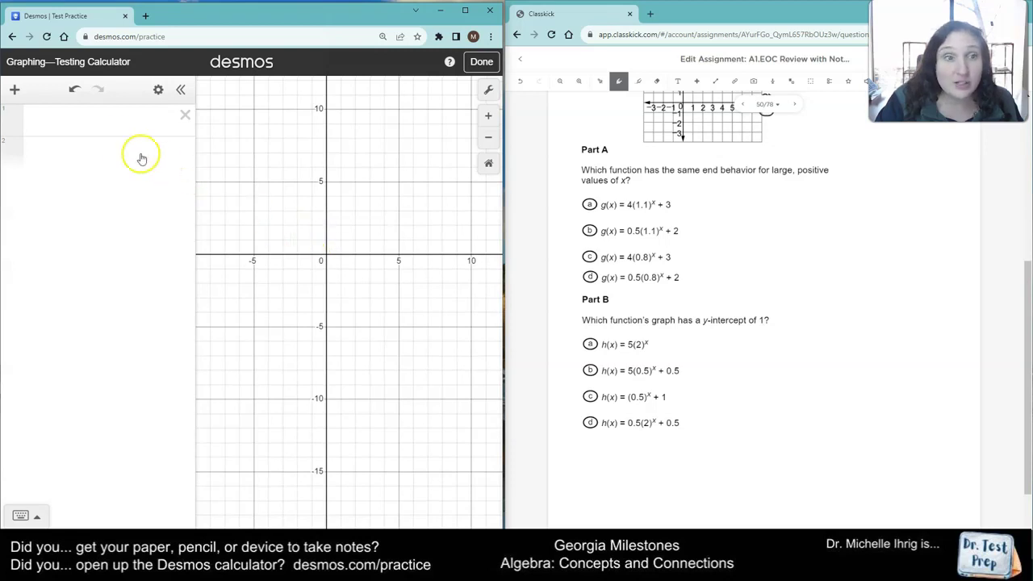
click(93, 115)
Enter a(x) = 5(2)^x in the first row
text(a(x)=)
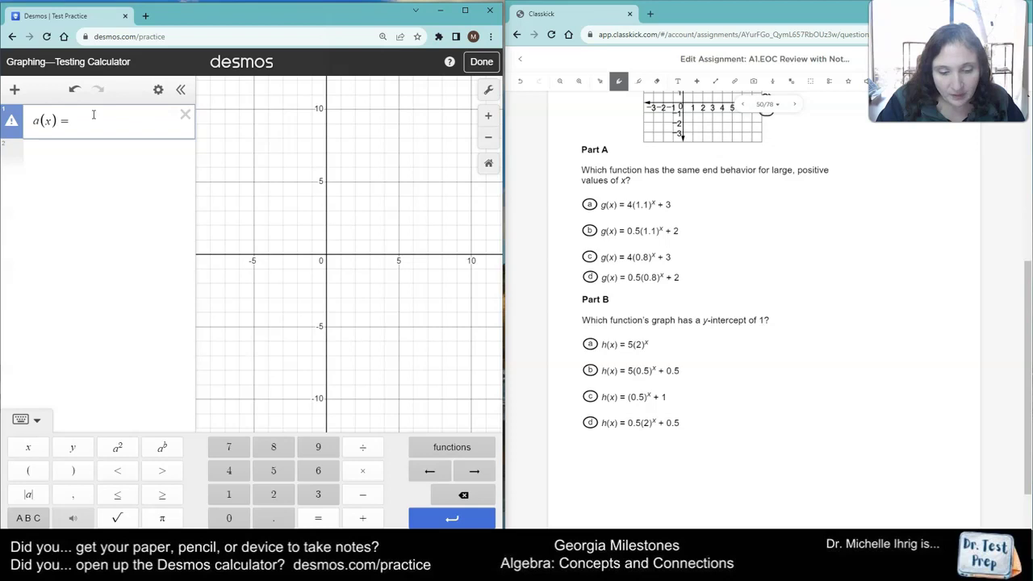
text(5(2)^)
key(BackSpace)
text(^)
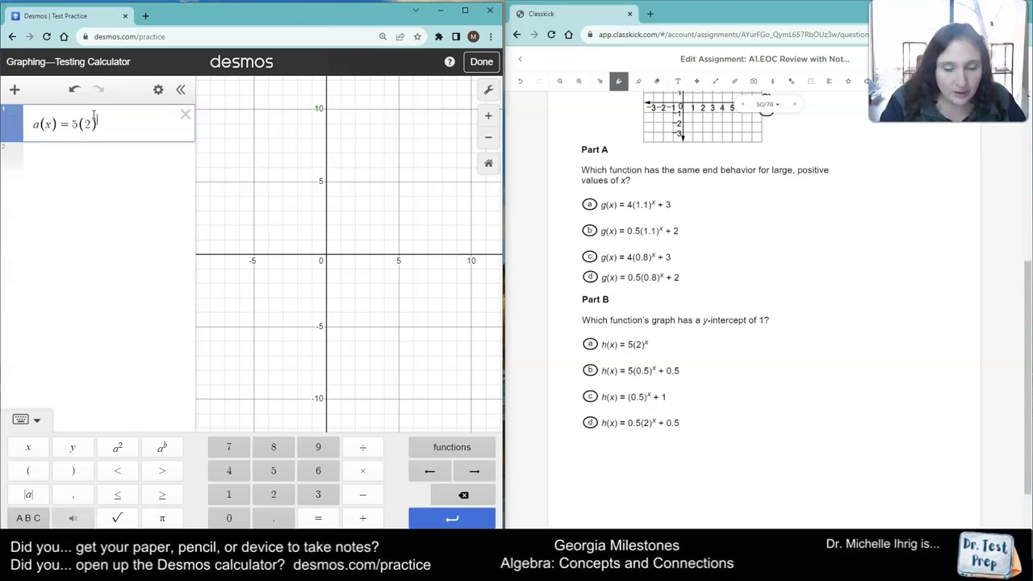
text(x)
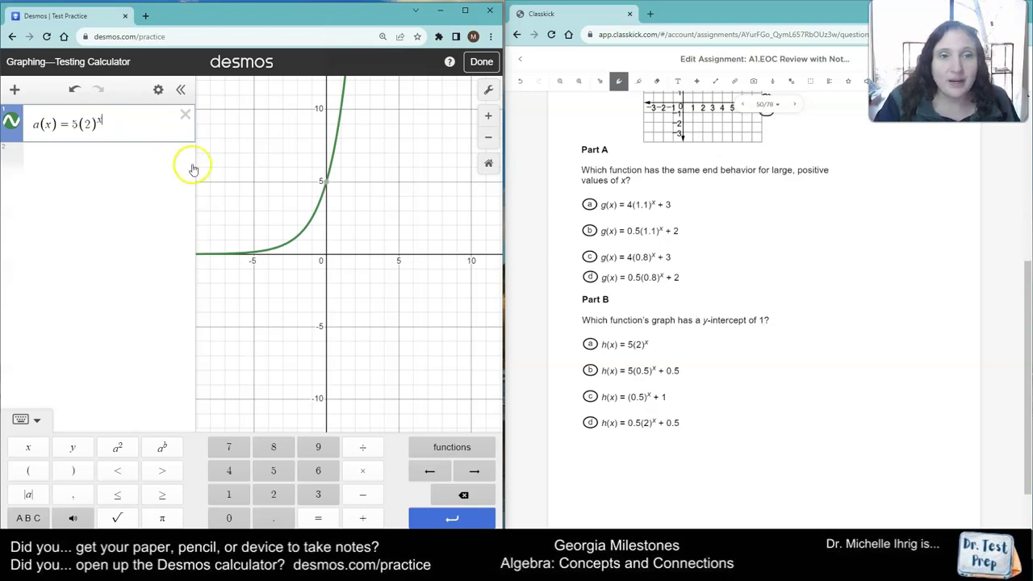
click(323, 181)
Add b(x) = 5(0.5)^x + 0.5 in the second row
click(74, 162)
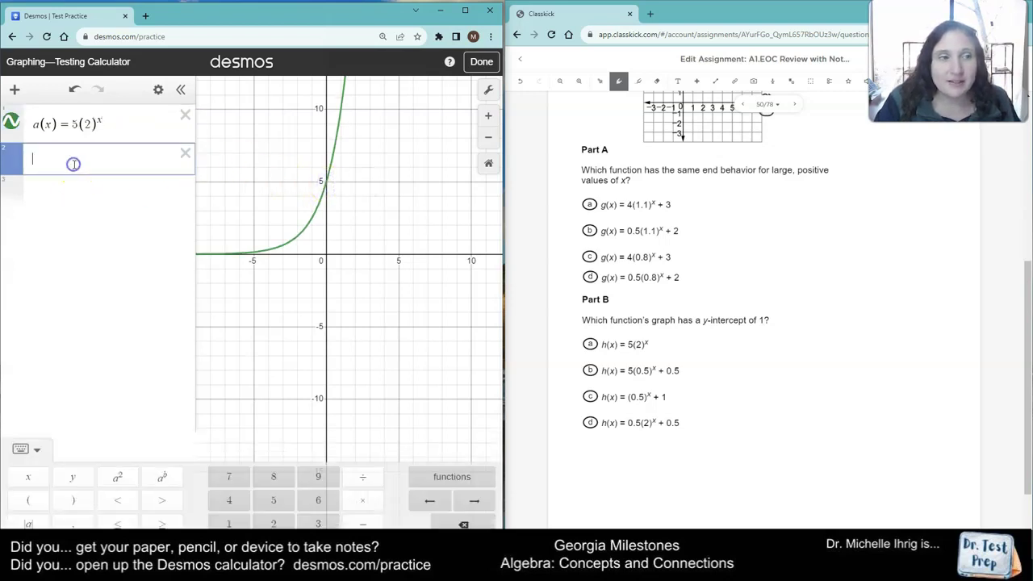
text(b()
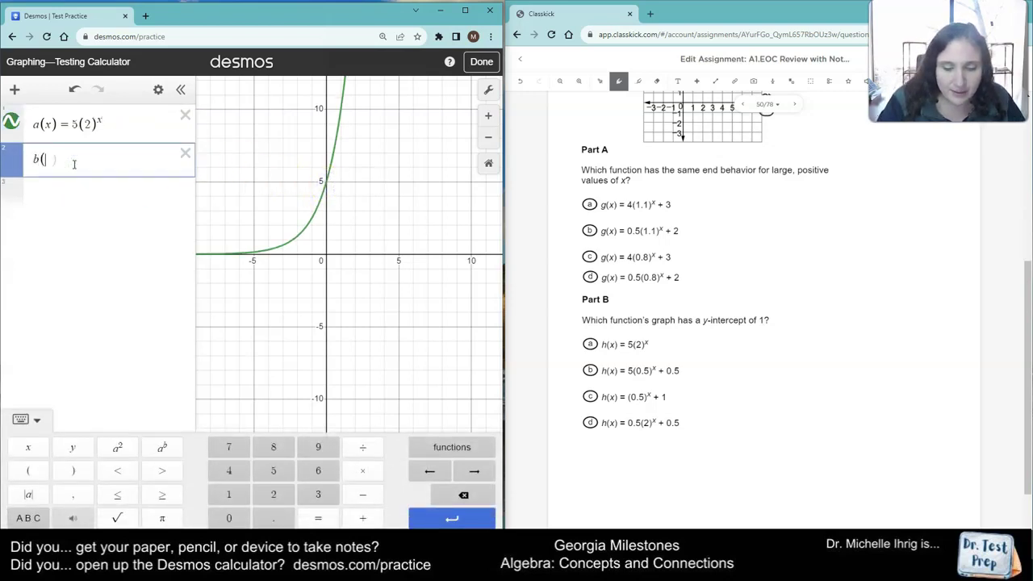
text(x) = )
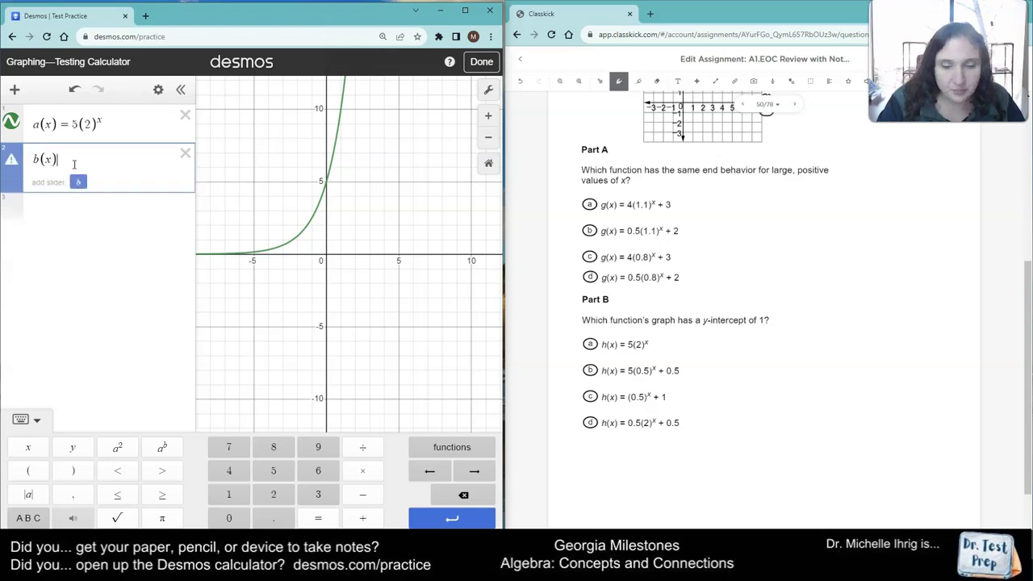
text(5)
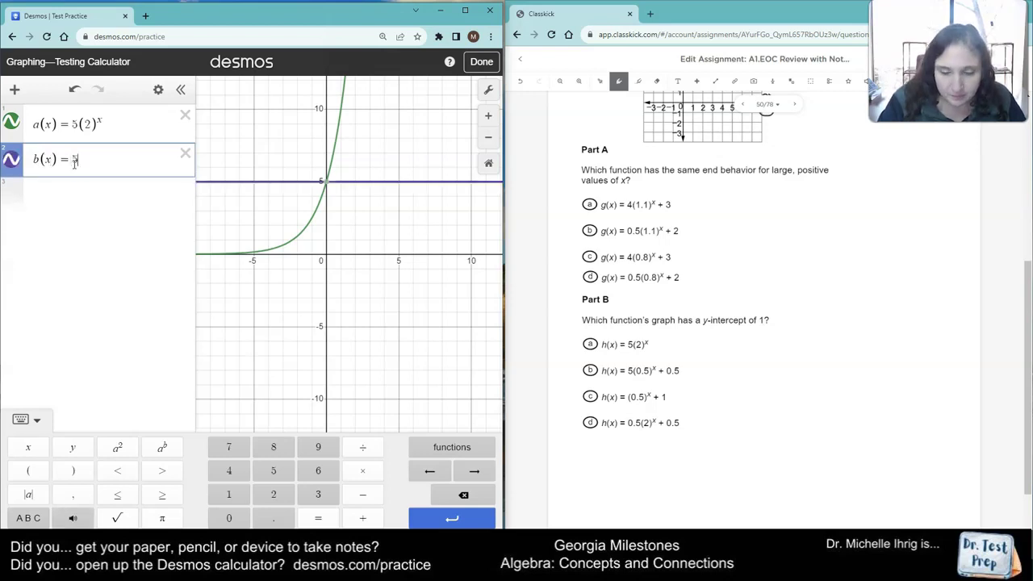
text((0.5)^x)
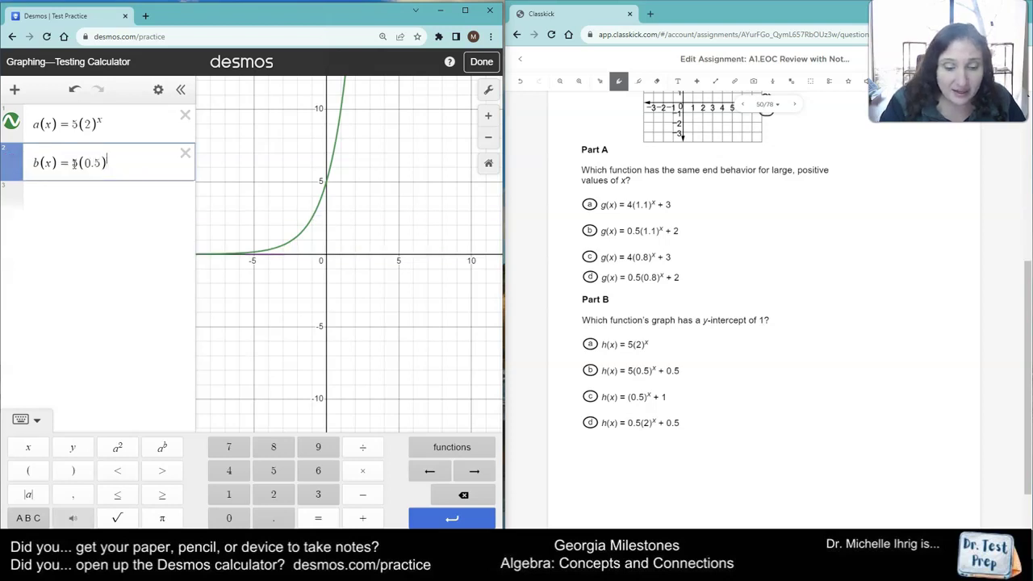
key(Right)
text(+ 0.5)
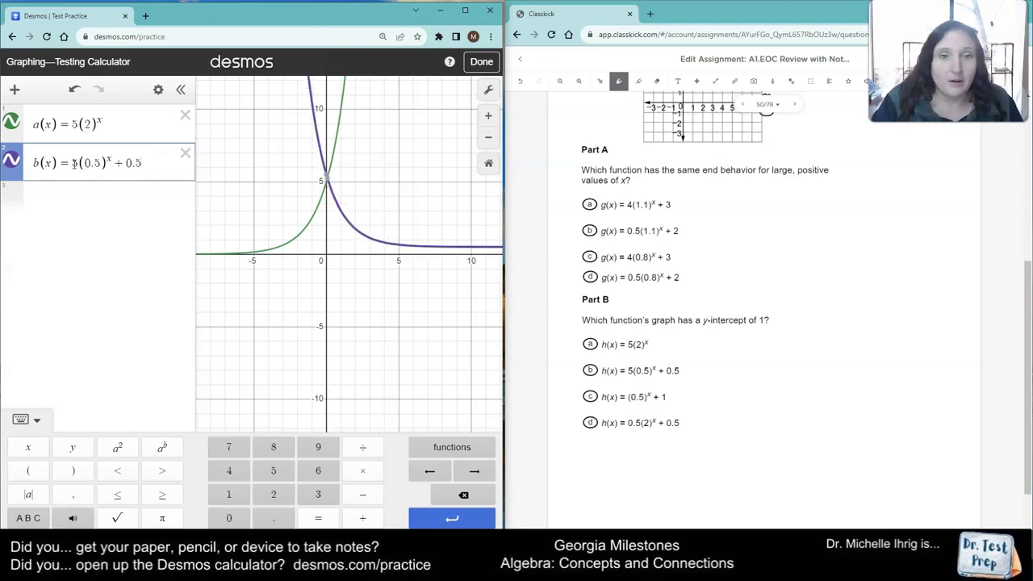
Zoom in on the y-axis and show b's y-intercept at (0, 5.5)
scroll(254, 166, up, 2)
scroll(361, 168, up, 3)
scroll(363, 172, up, 3)
click(395, 201)
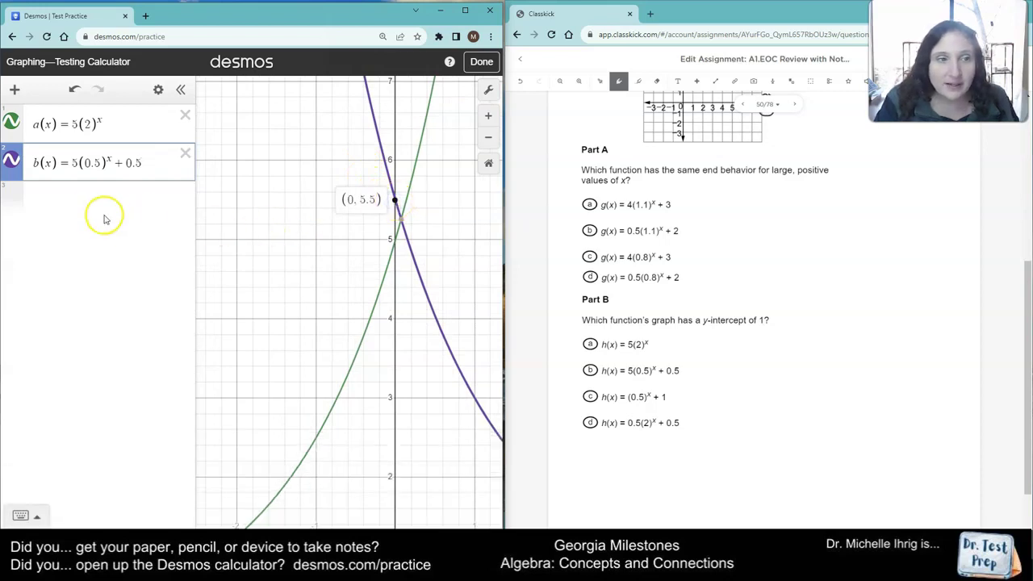
click(81, 199)
Enter c(x) = (0.5)^x + 1 in the third row
text(c(x))
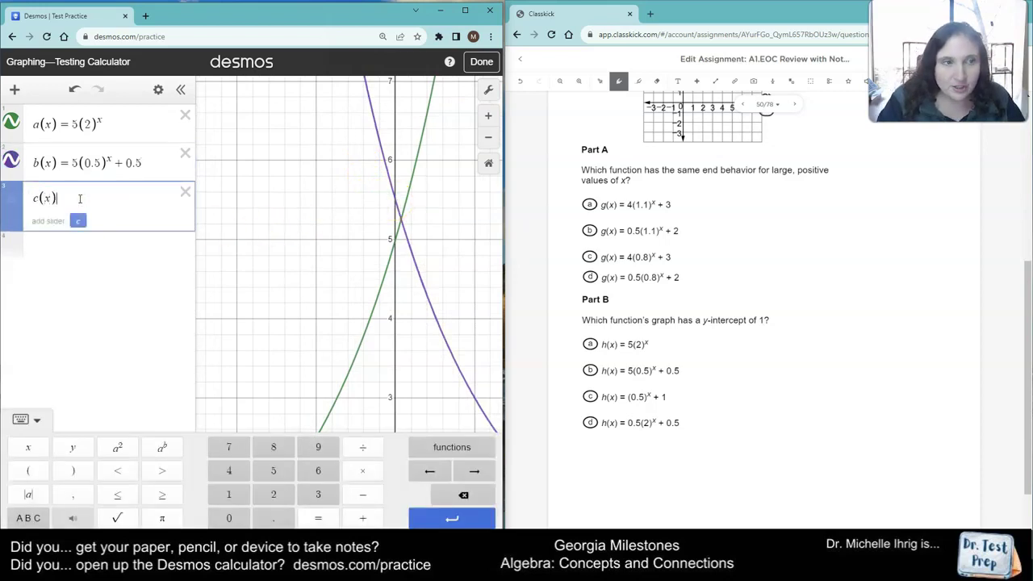
text( = ()
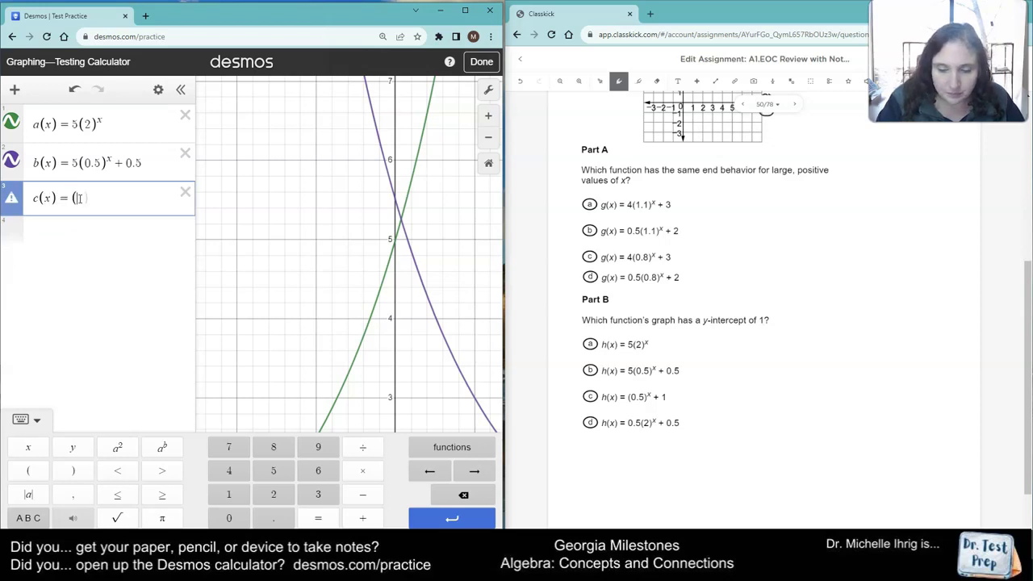
text(0.5)^x)
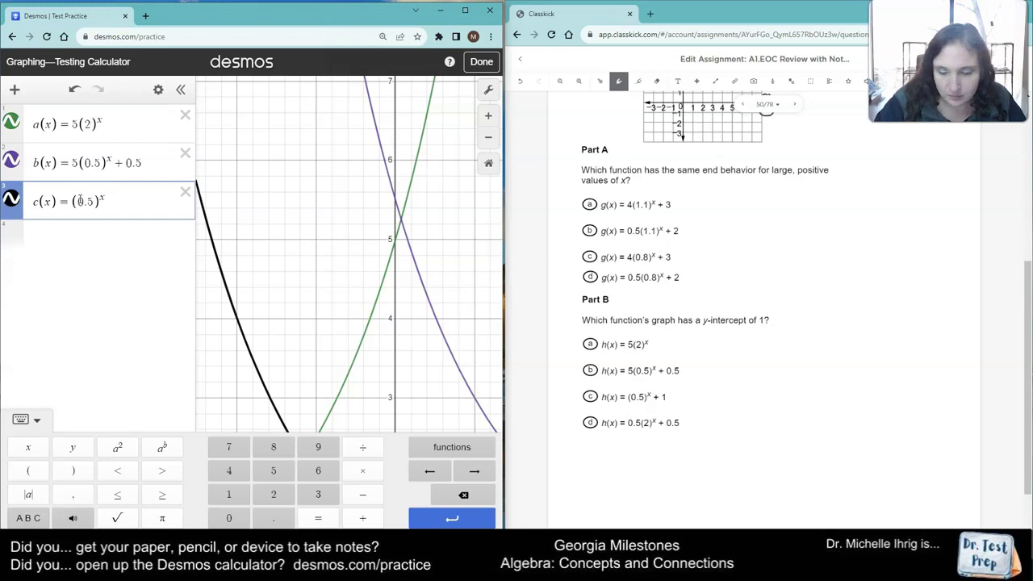
key(Right)
text(+1)
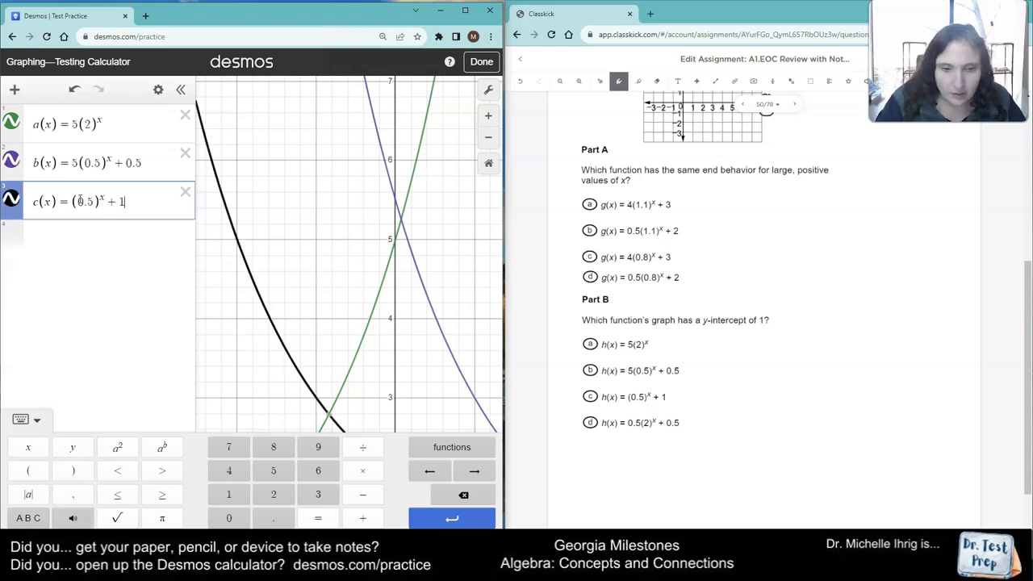
Pan to show y from -1 to 4 and mark c's y-intercept at (0, 2)
drag(302, 262, 273, 42)
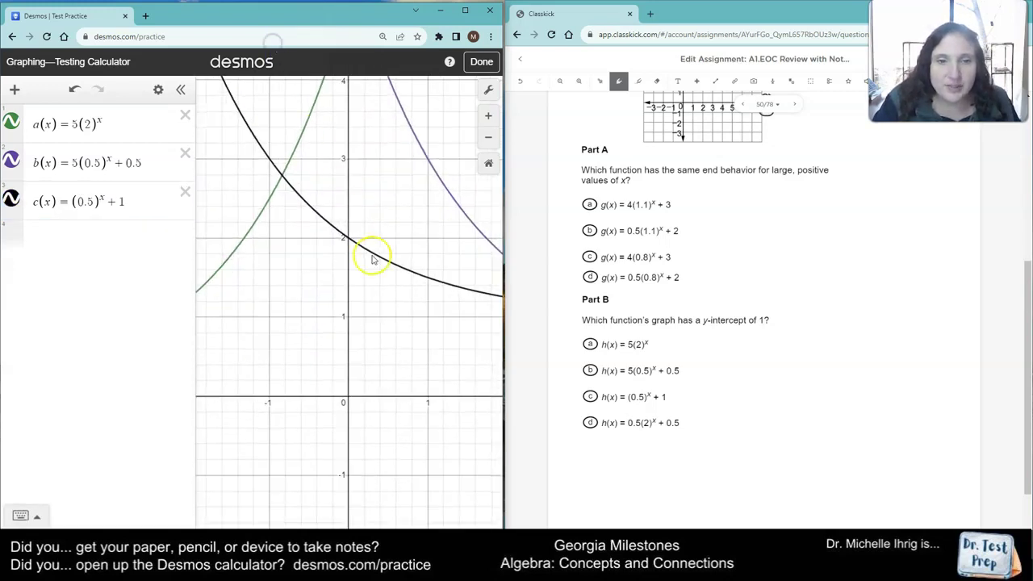
click(347, 240)
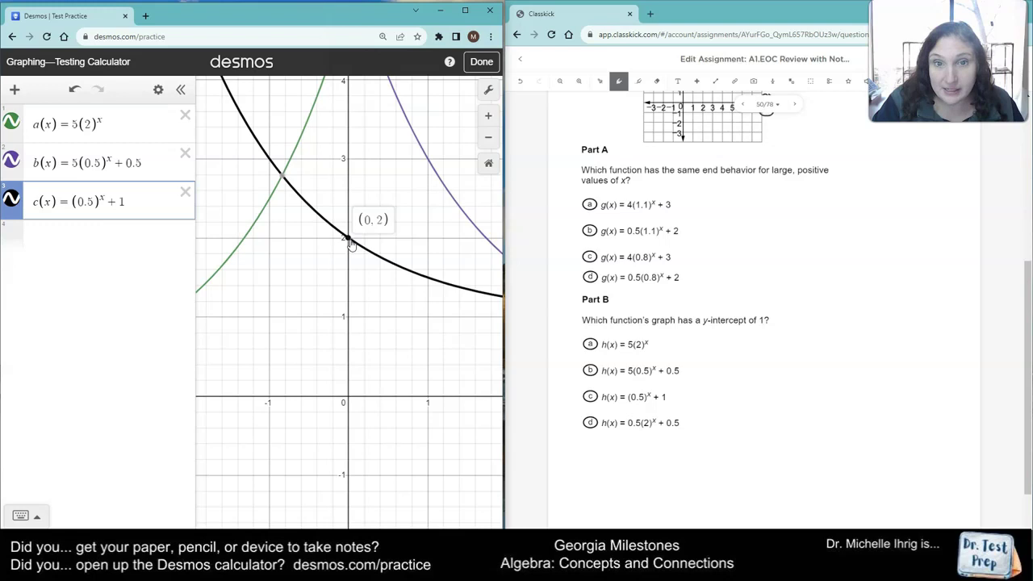
click(66, 218)
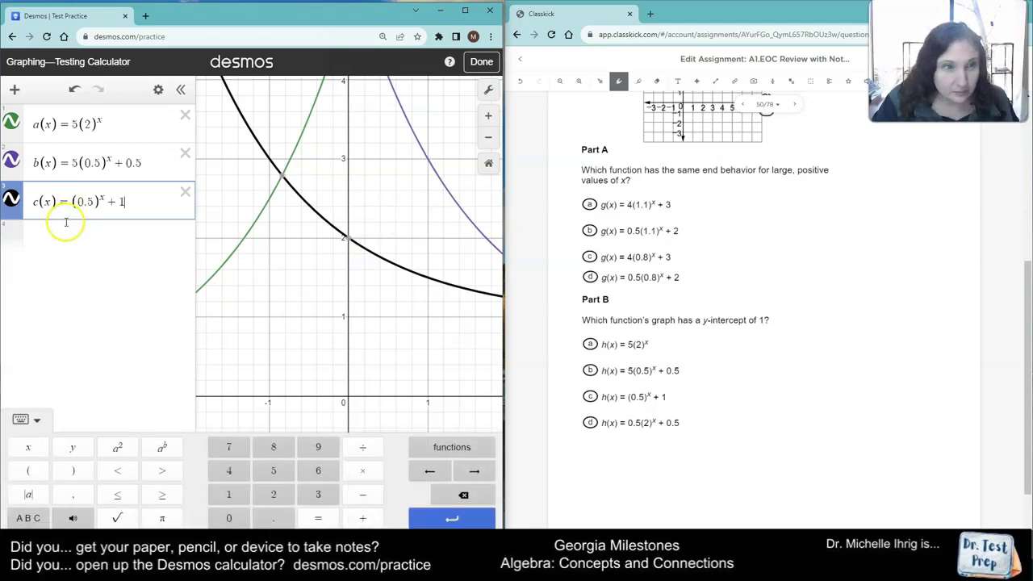
click(69, 239)
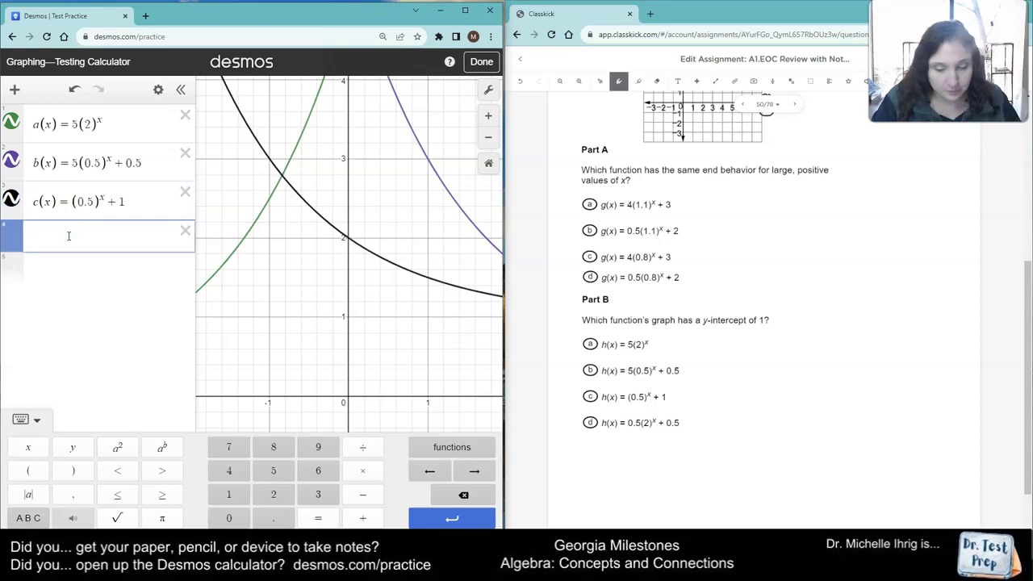
Enter d(x) = 0.5(2)^x + 0.5 in row 4, fixing the mistyped (0.5)^x first
text(d(x)=)
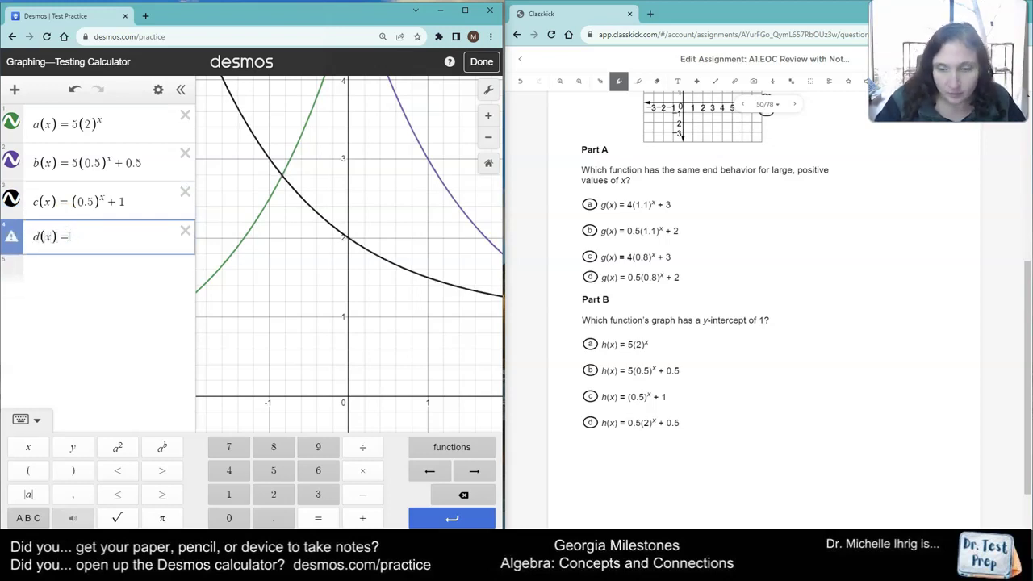
text((p)
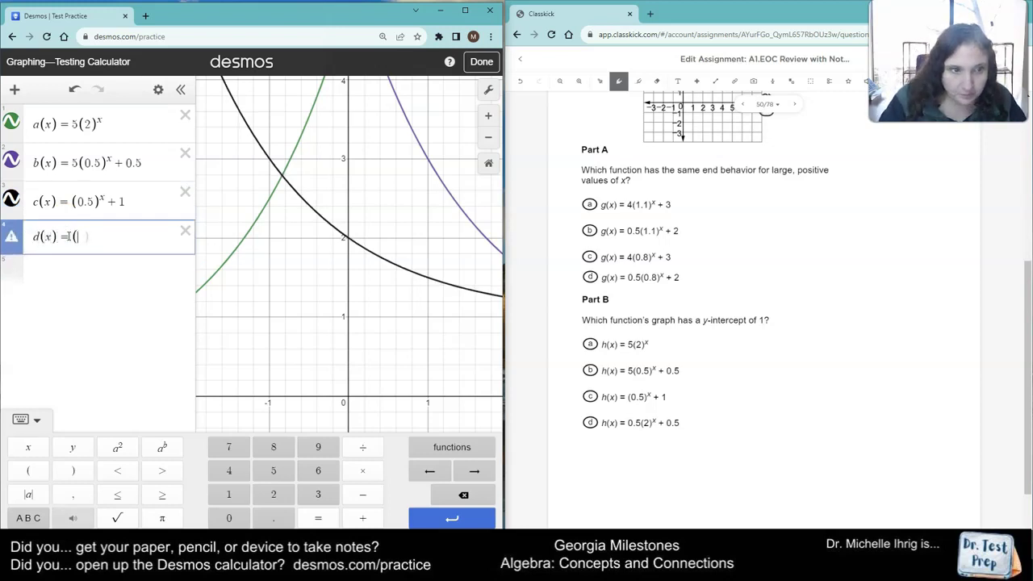
text(0.5)
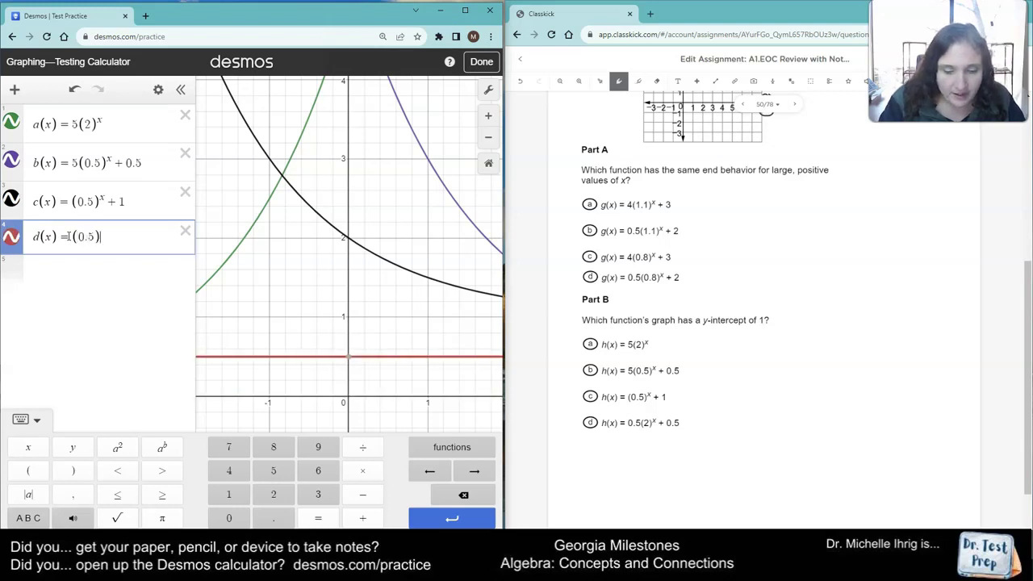
text(^x)
key(BackSpace)
key(BackSpace)
key(BackSpace)
key(BackSpace)
key(BackSpace)
key(BackSpace)
key(BackSpace)
text(0.5(2))
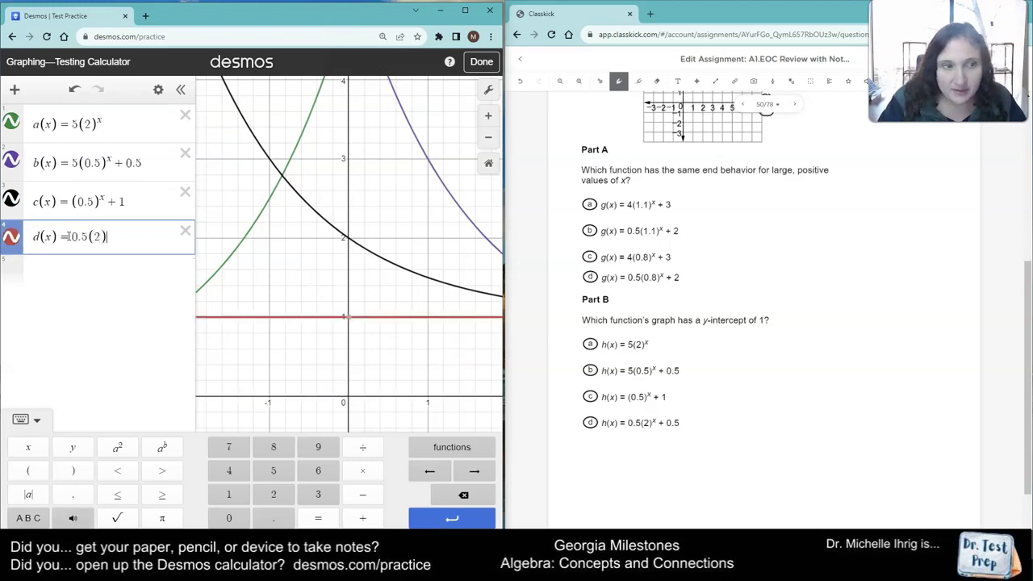
text(^x)
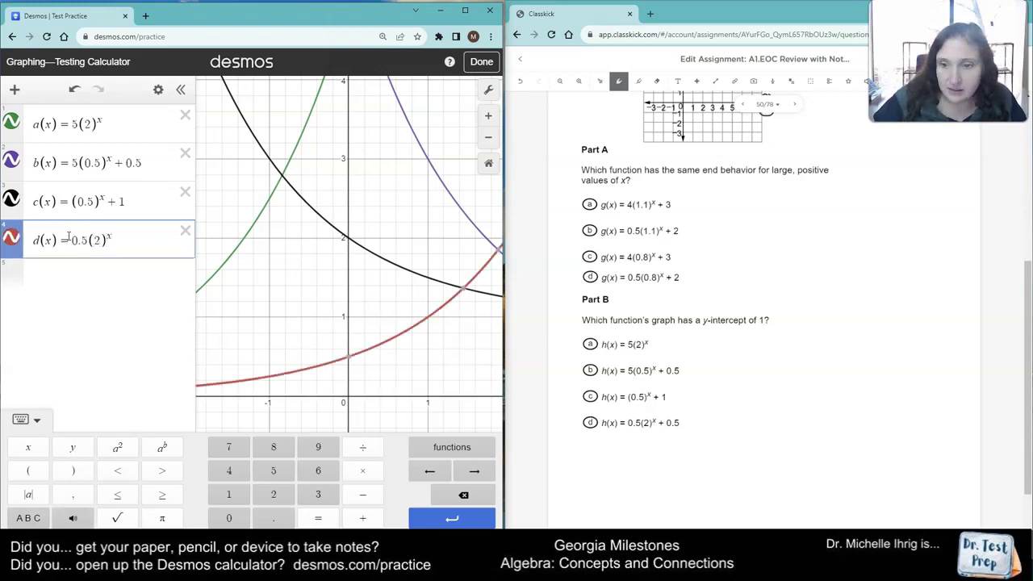
key(Right)
text(+0.5)
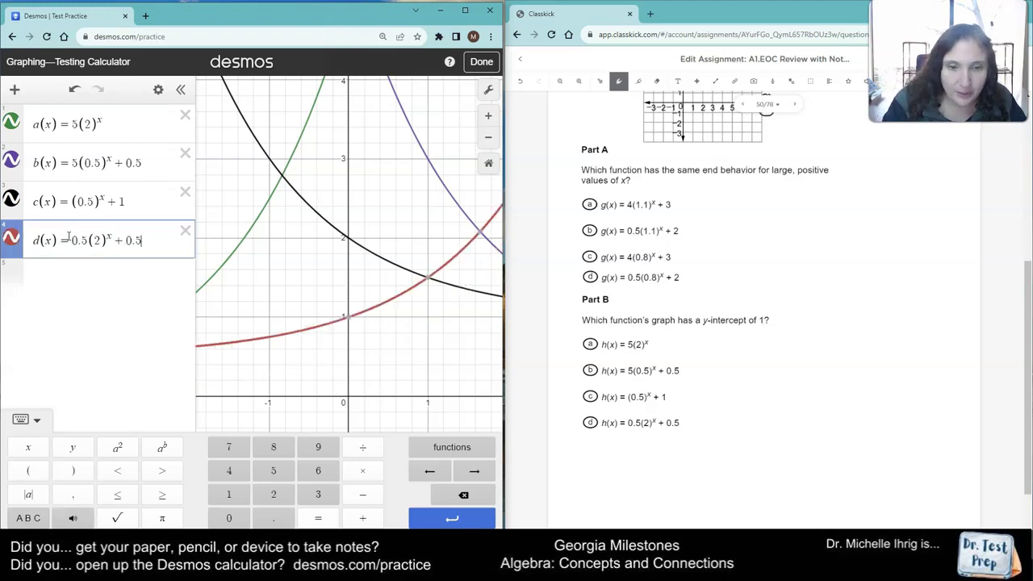
Mark d's y-intercept at (0, 1) and hide the a, b and c curves
click(347, 320)
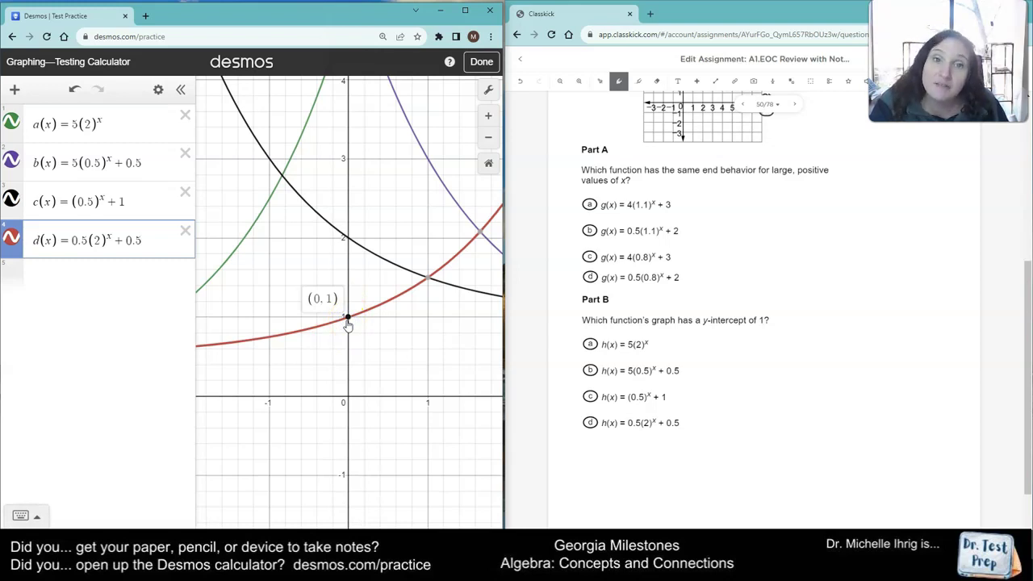
click(12, 123)
click(13, 161)
click(10, 199)
drag(334, 314, 351, 316)
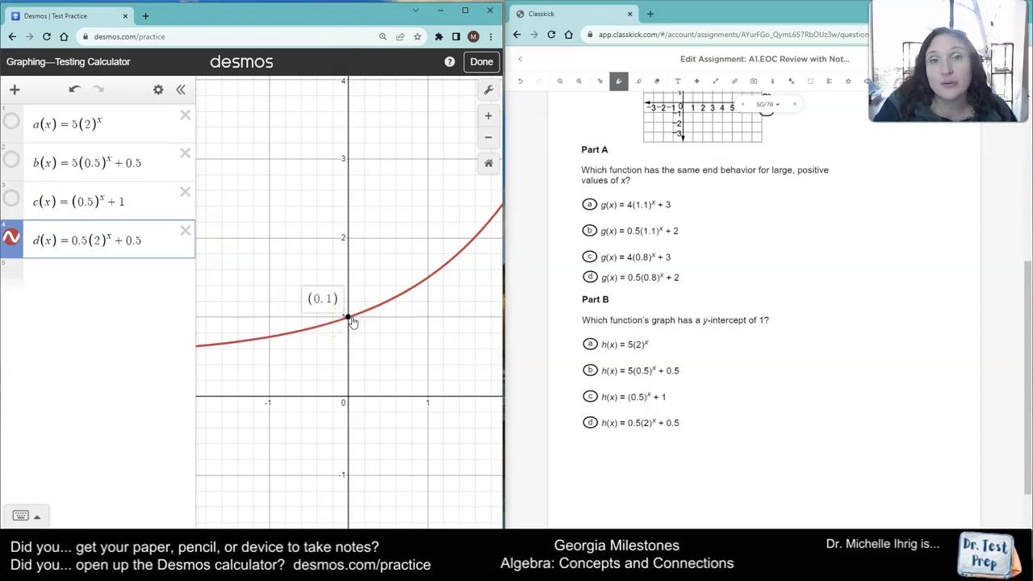